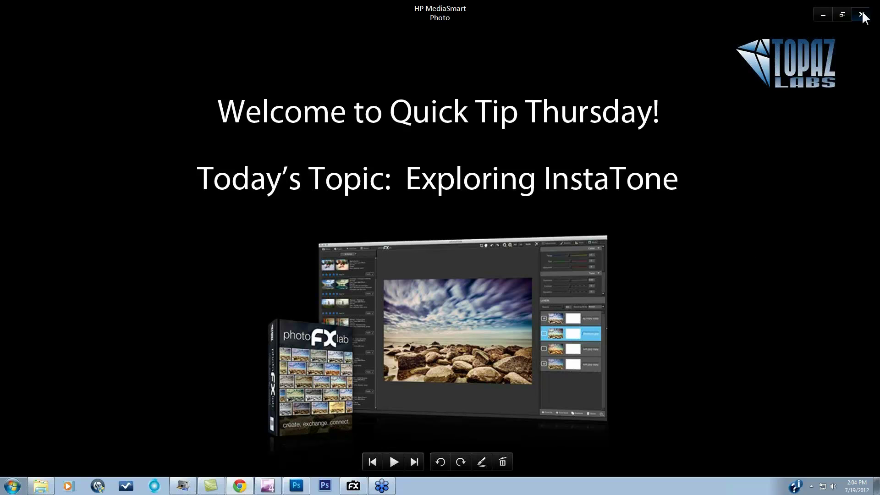
# Close the title slide, compare the blue toned layer on and off, then select it
pyautogui.click(863, 15)
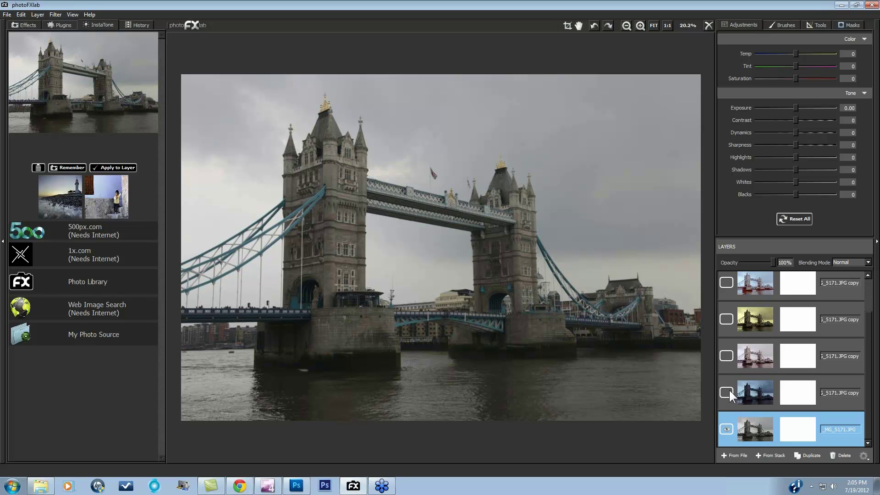
pyautogui.click(727, 392)
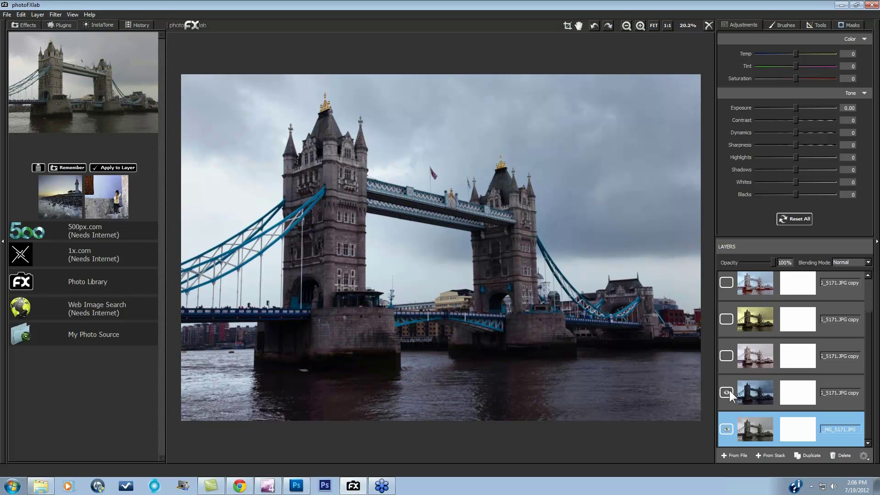
pyautogui.click(727, 392)
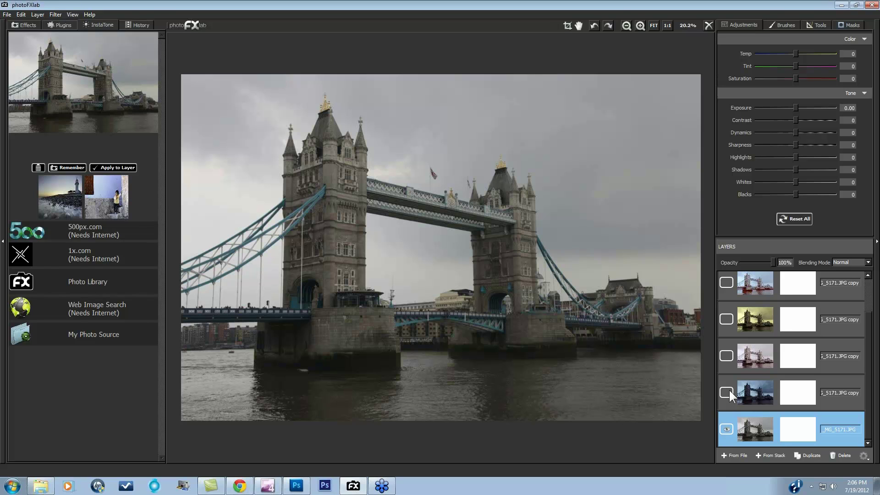
pyautogui.click(727, 392)
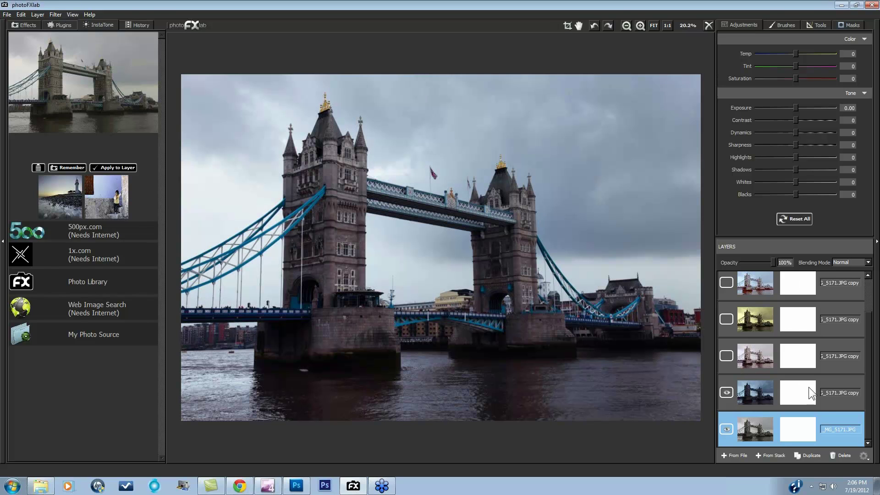
pyautogui.click(824, 404)
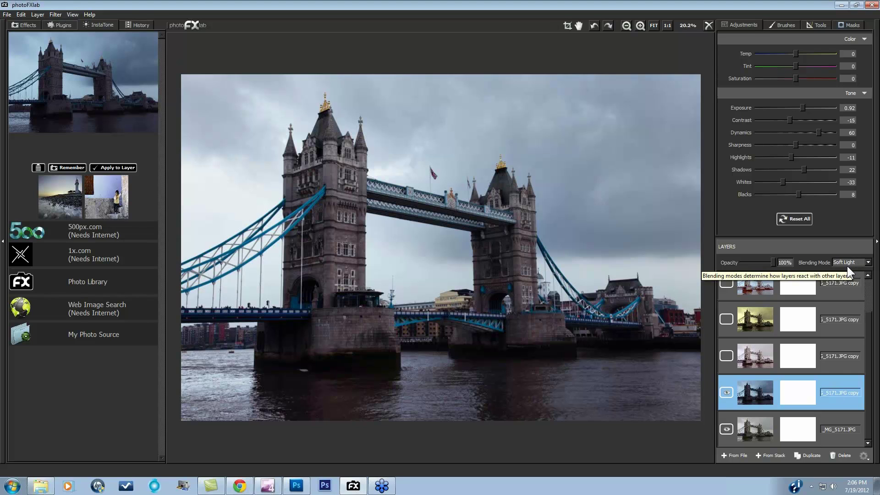
# Review the blending modes, then compare the blue, pinkish and yellow-sepia layers one at a time
pyautogui.click(867, 264)
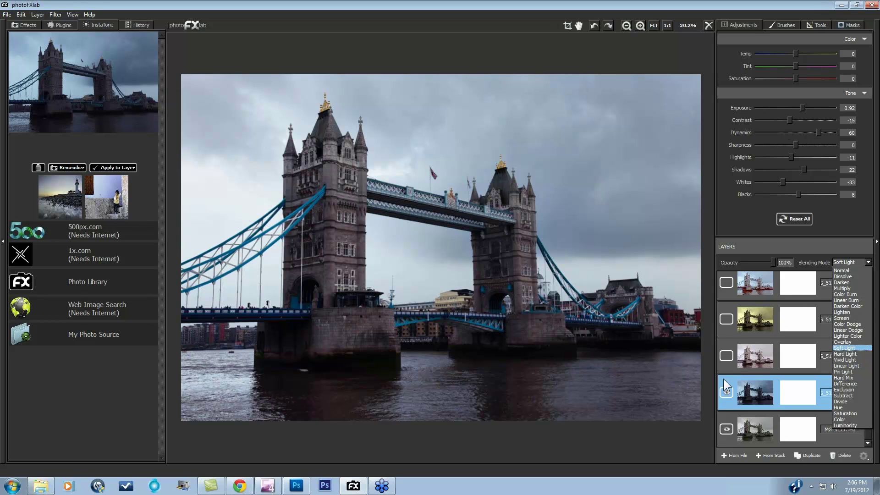
pyautogui.click(727, 392)
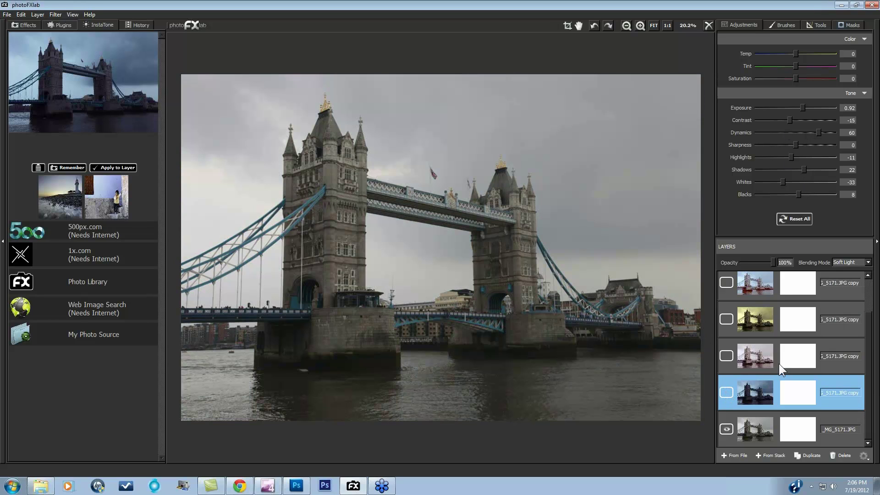
pyautogui.click(726, 355)
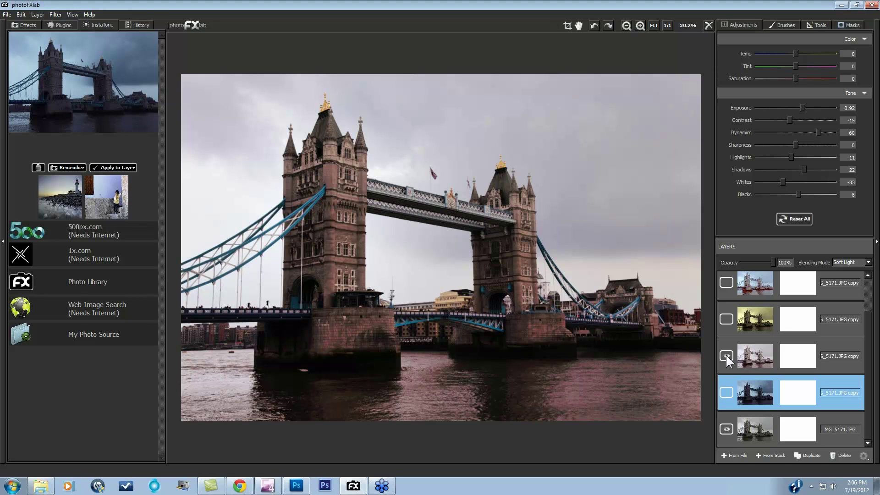
pyautogui.click(726, 356)
pyautogui.click(727, 318)
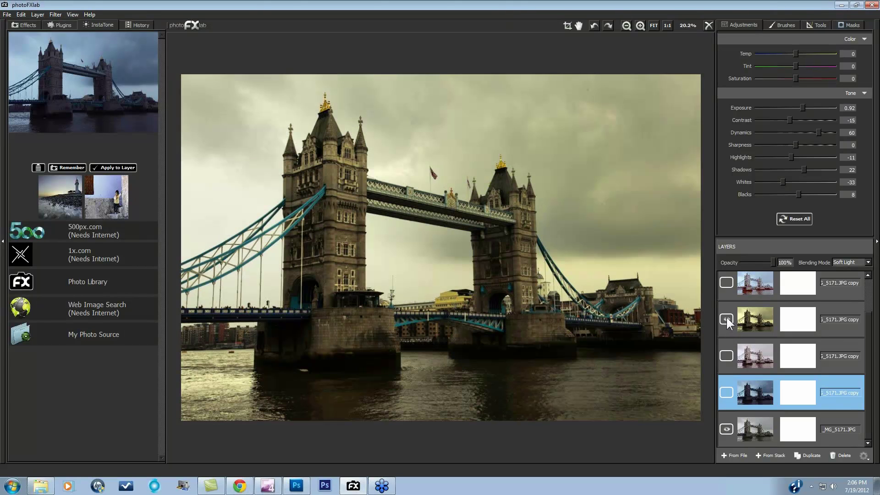
pyautogui.scroll(2, 842, 337)
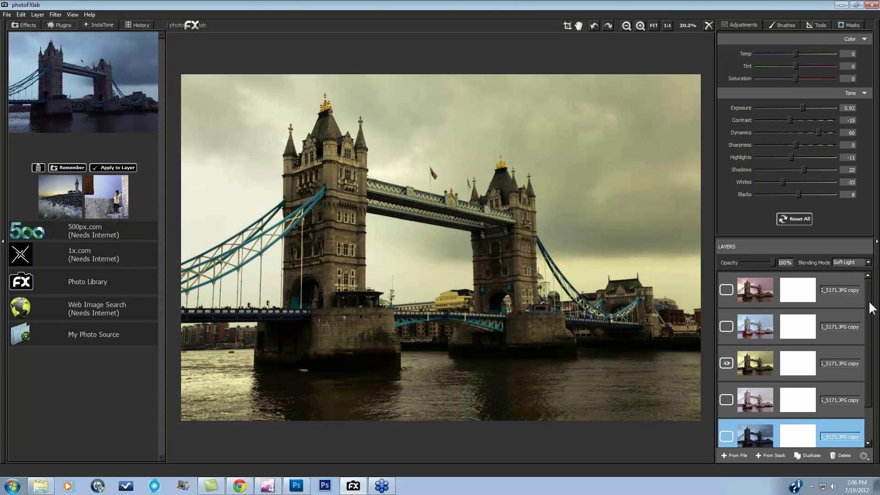
pyautogui.click(727, 362)
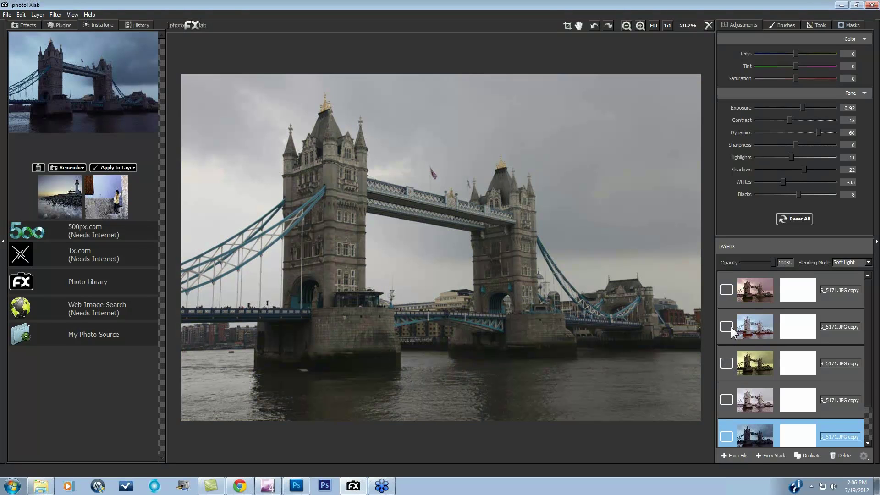
# Compare the cool blue layer, then show the top pink Overlay layer and inspect its settings
pyautogui.click(727, 327)
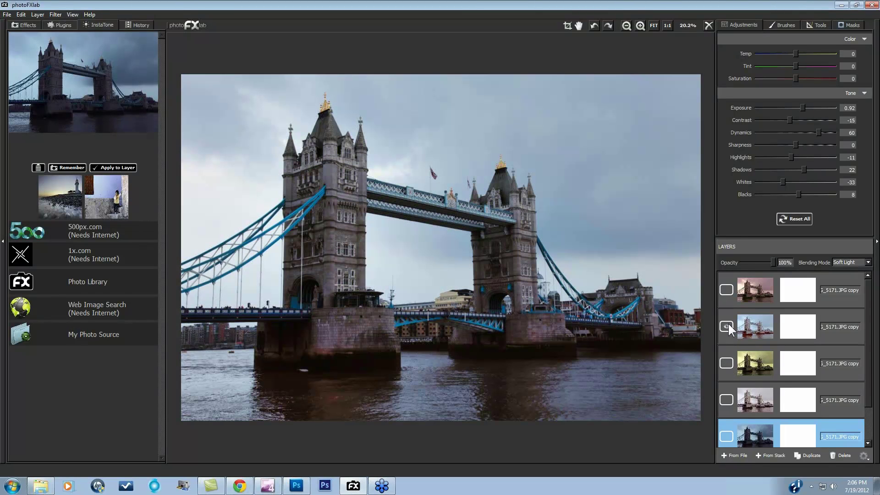
pyautogui.click(727, 323)
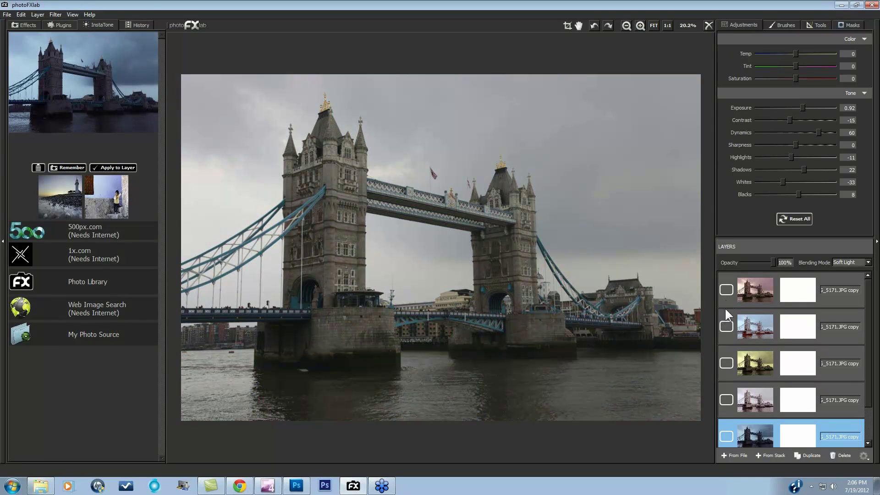
pyautogui.click(727, 289)
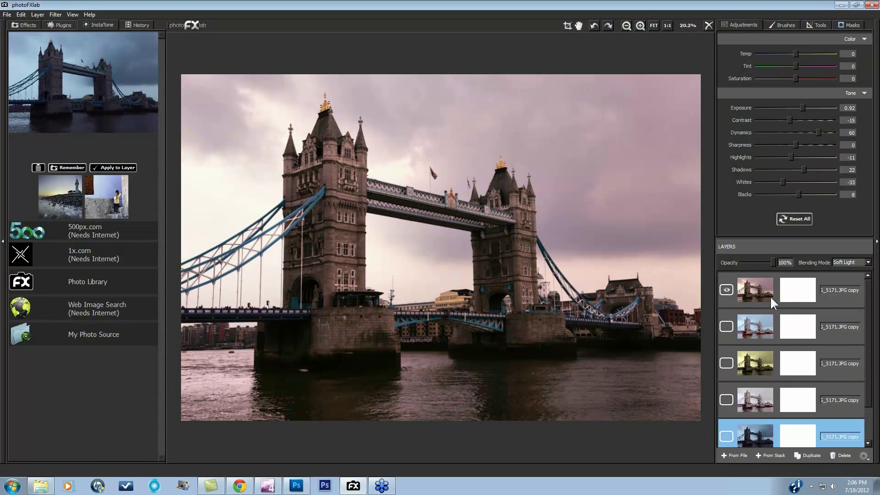
pyautogui.click(830, 298)
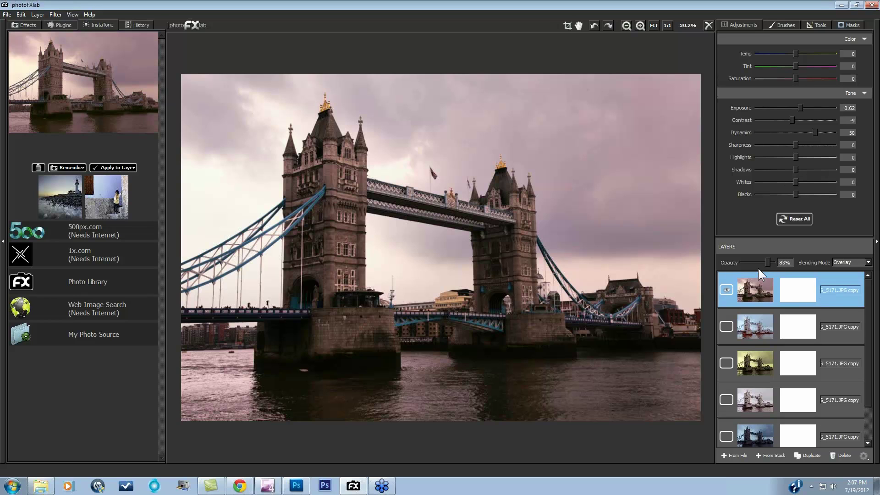
pyautogui.click(828, 334)
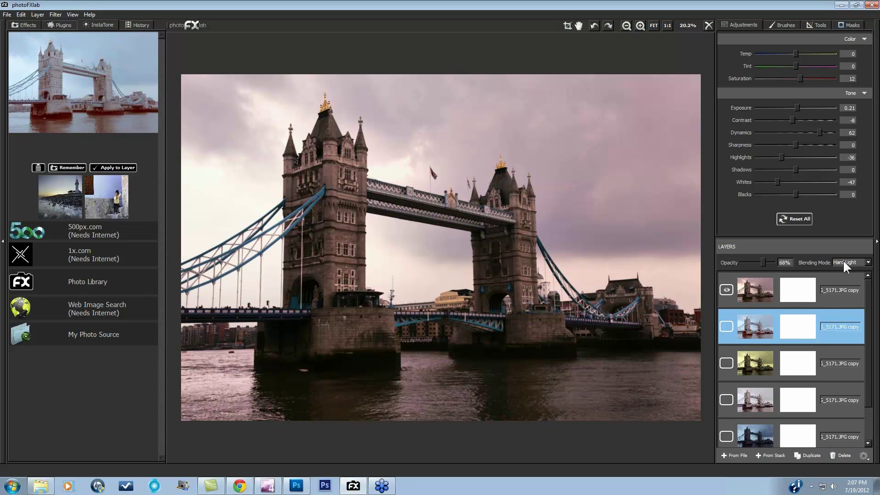
pyautogui.click(831, 303)
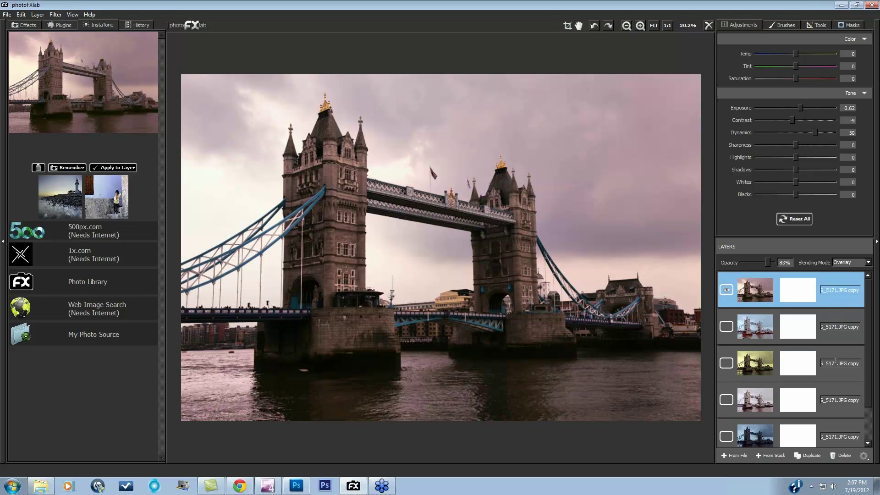
# Delete the four toned layers and duplicate the base _MG_5171.JPG layer
pyautogui.click(840, 453)
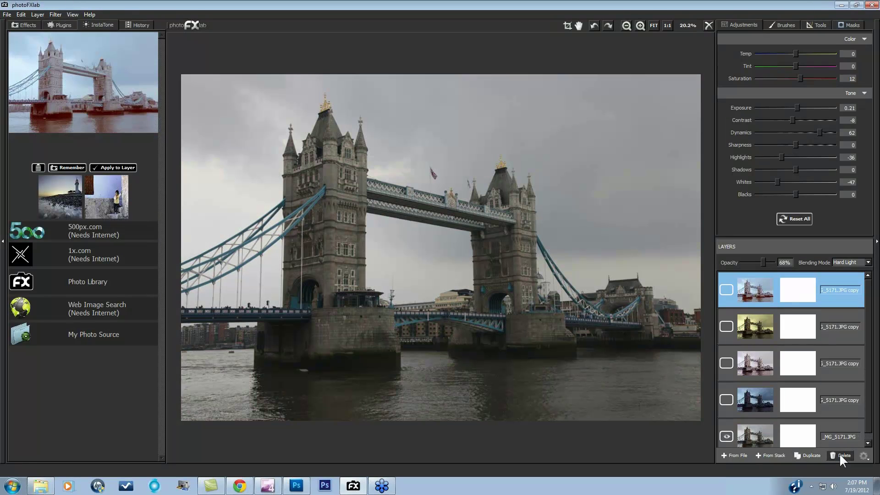
pyautogui.click(841, 456)
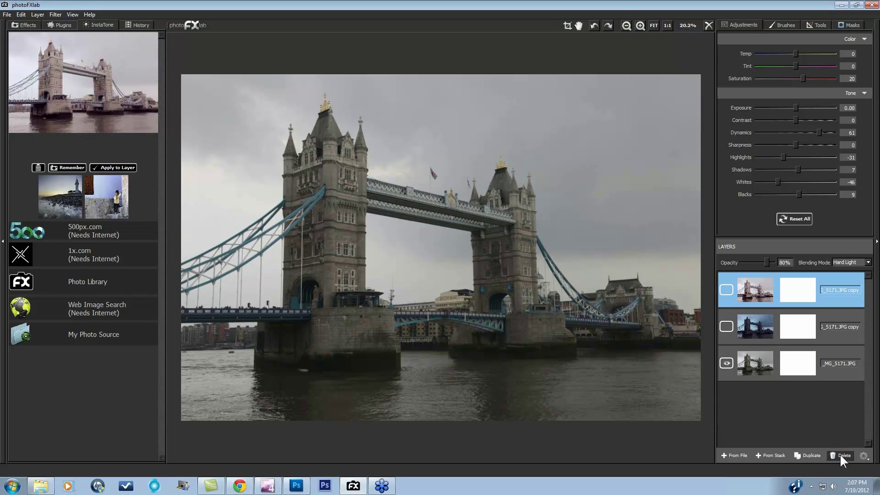
pyautogui.click(840, 456)
pyautogui.click(841, 456)
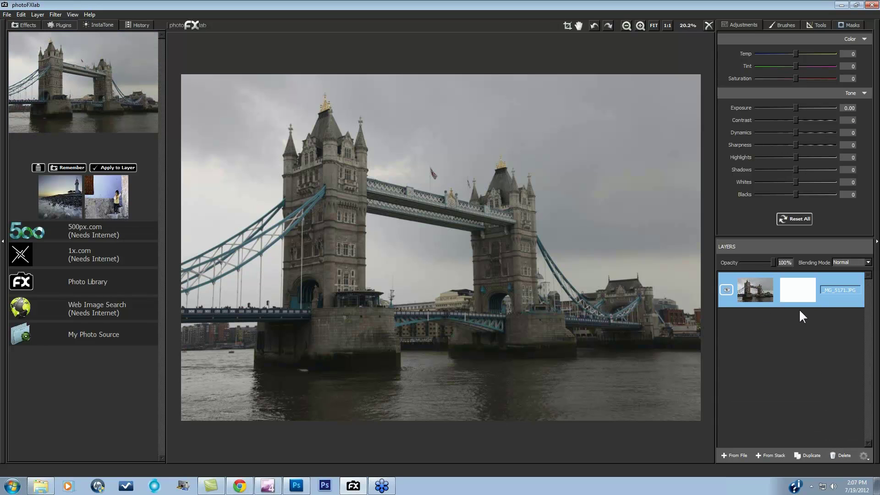
pyautogui.click(811, 453)
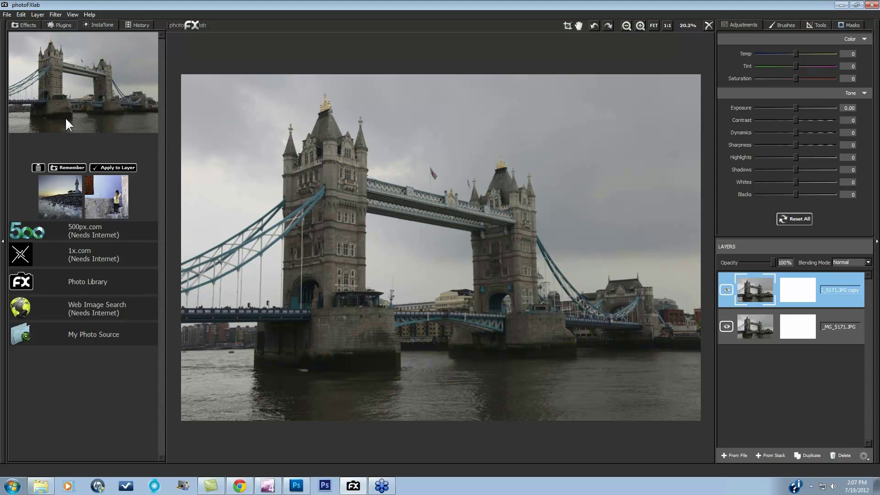
pyautogui.click(38, 167)
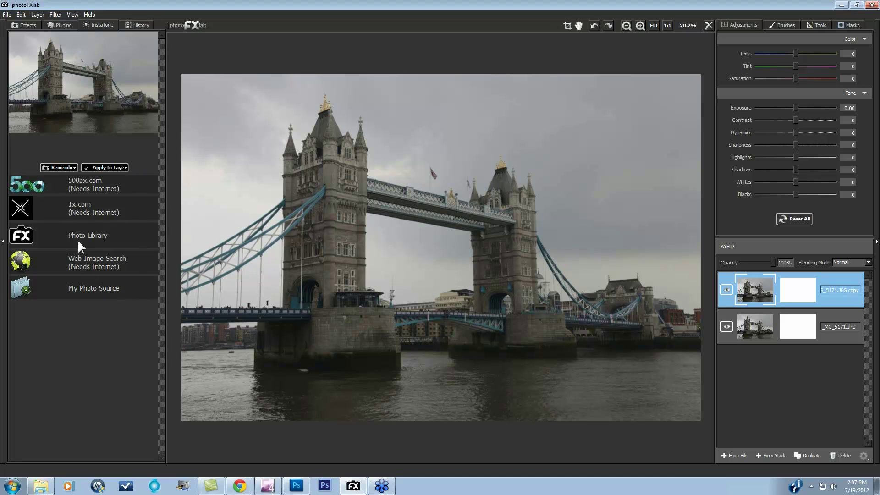
pyautogui.click(59, 181)
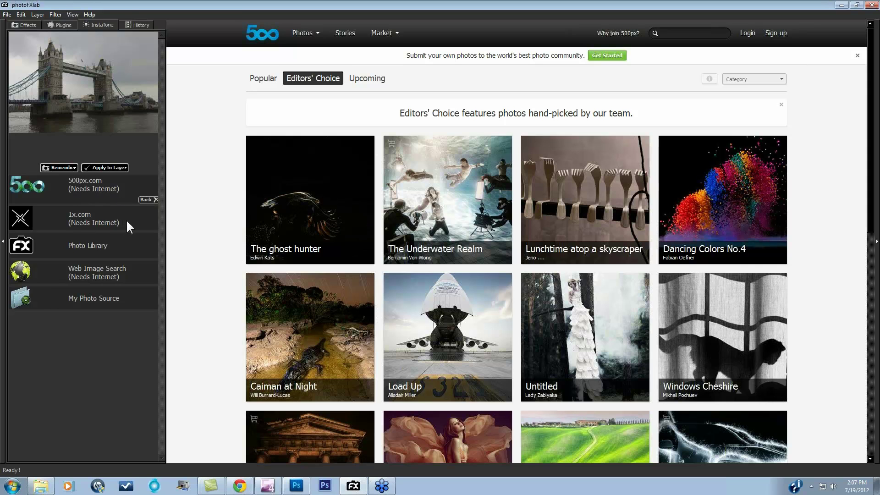
pyautogui.scroll(-1, 180, 268)
pyautogui.scroll(-2, 181, 269)
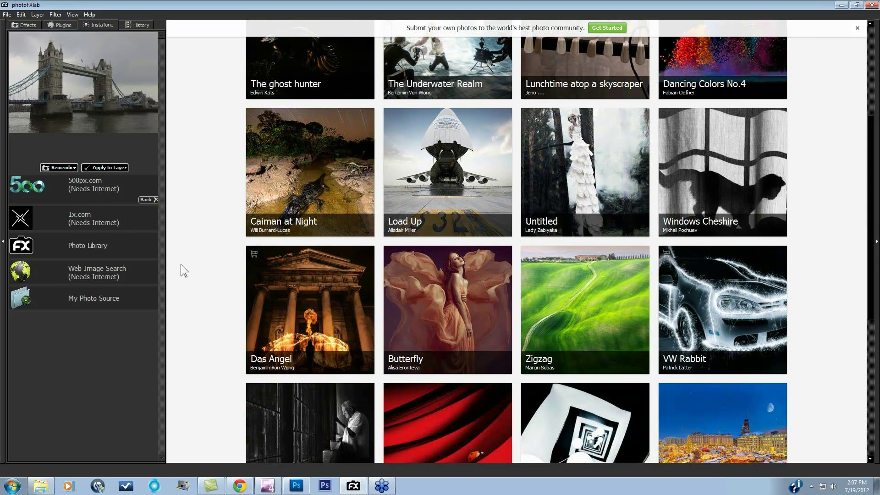
pyautogui.scroll(-3, 181, 260)
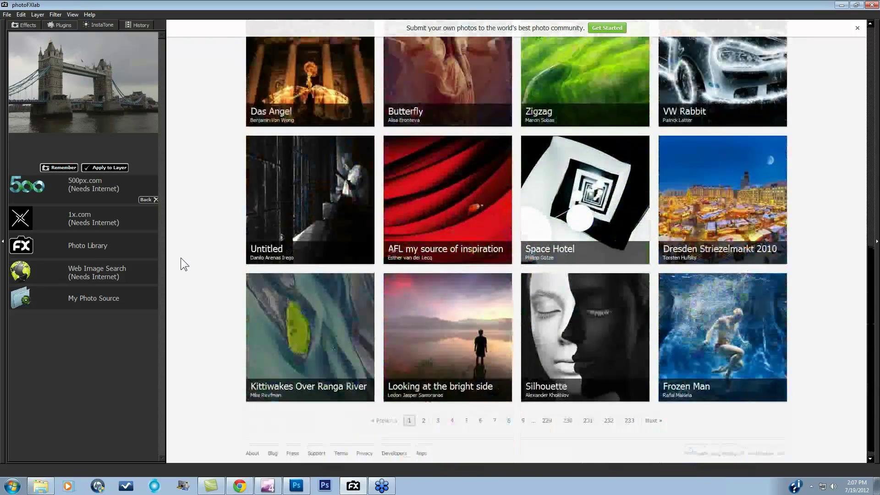
pyautogui.scroll(3, 181, 257)
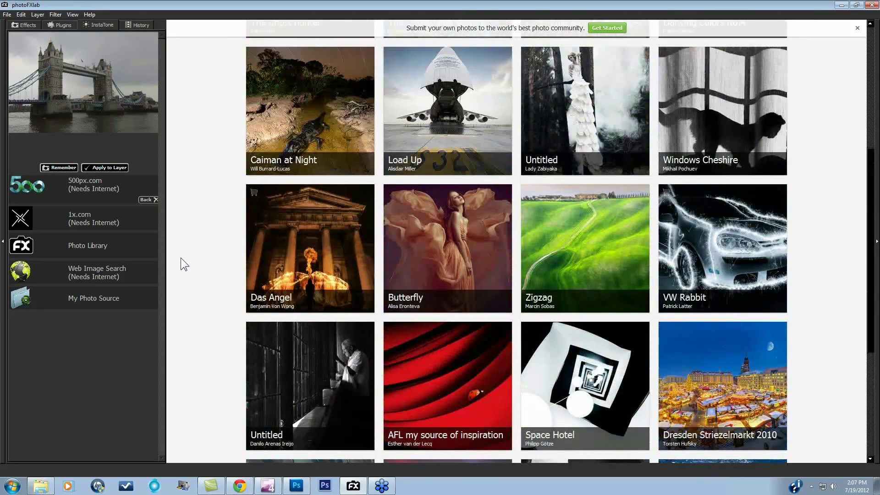
pyautogui.scroll(3, 181, 258)
pyautogui.scroll(-2, 181, 258)
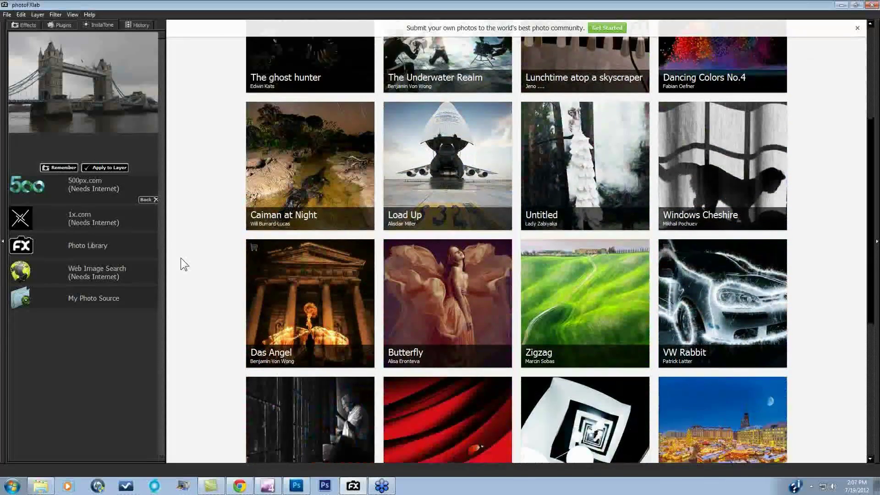
pyautogui.scroll(-5, 180, 258)
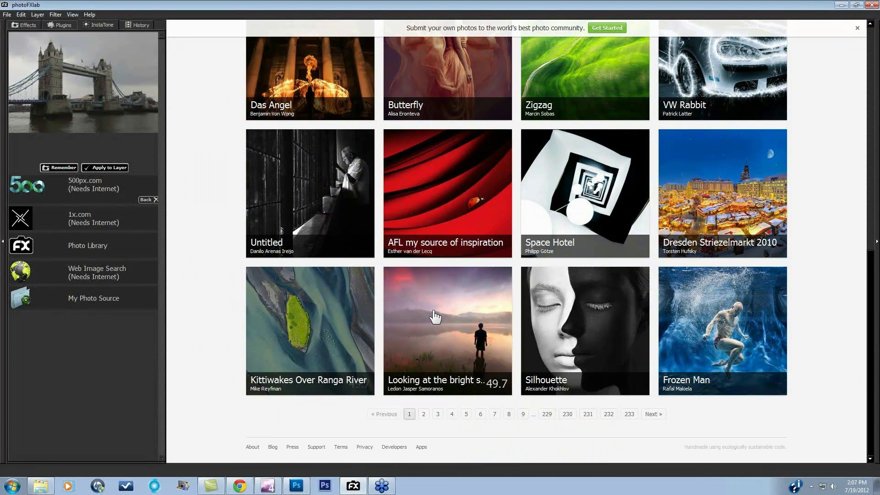
# Apply the purplish tone of the 500px photo 'Looking at the bright side' to the preview
pyautogui.click(435, 316)
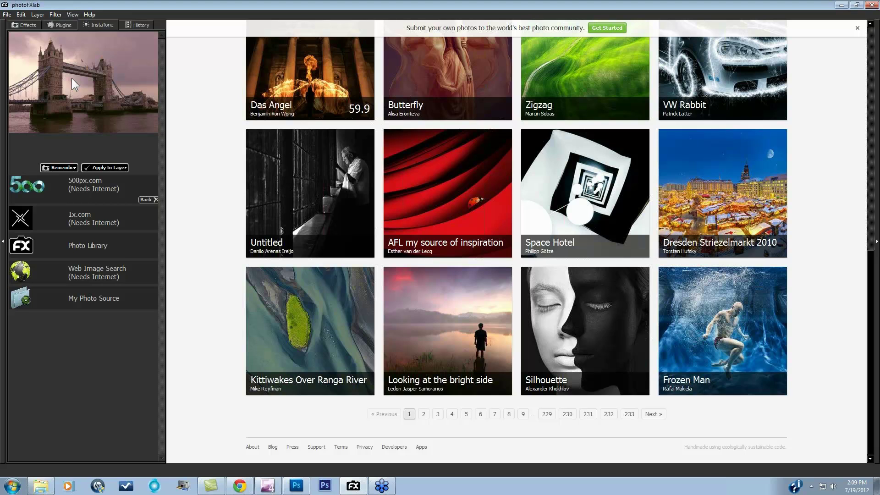
# Preview a cool tone from a 1x.com gallery photo and remember it as a saved look
pyautogui.click(72, 219)
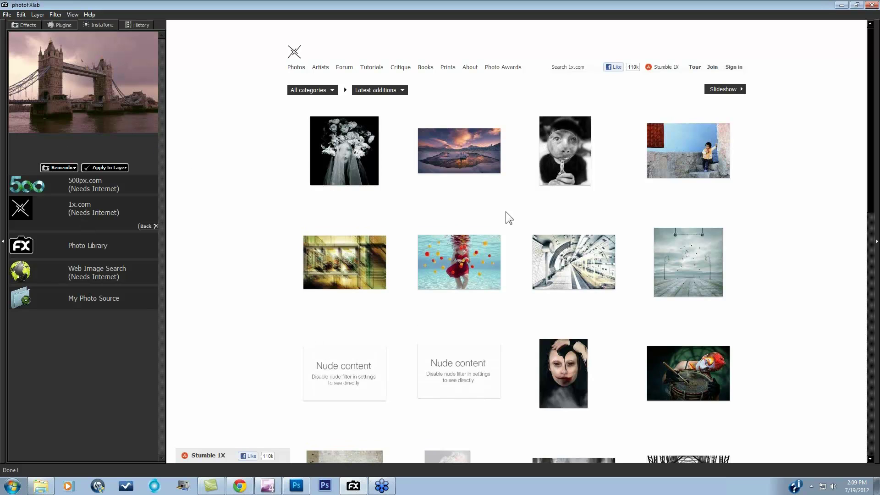
pyautogui.click(678, 151)
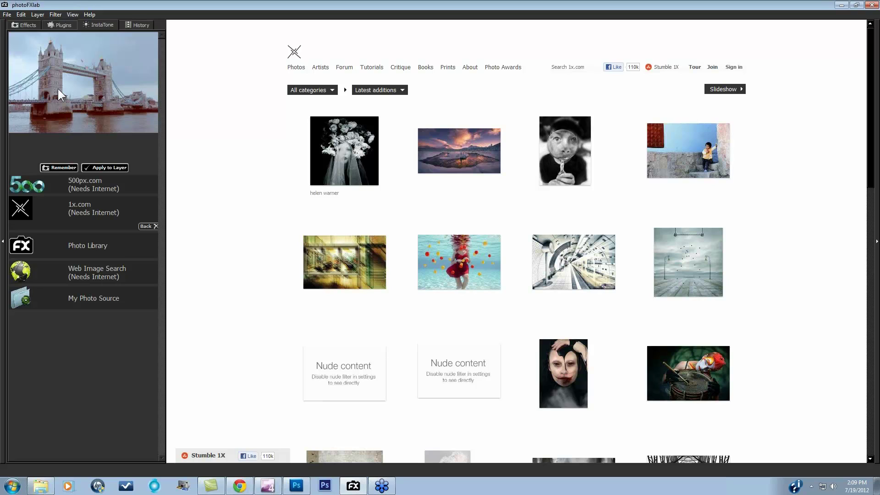
pyautogui.click(60, 169)
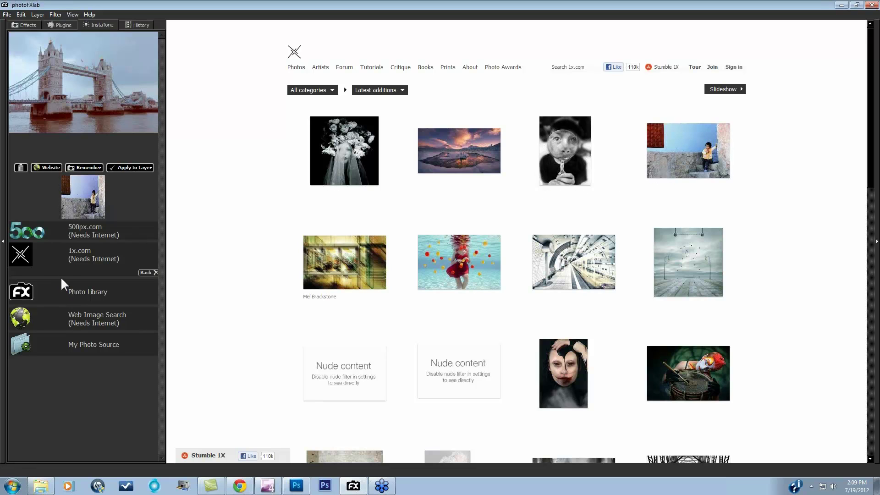
pyautogui.click(79, 291)
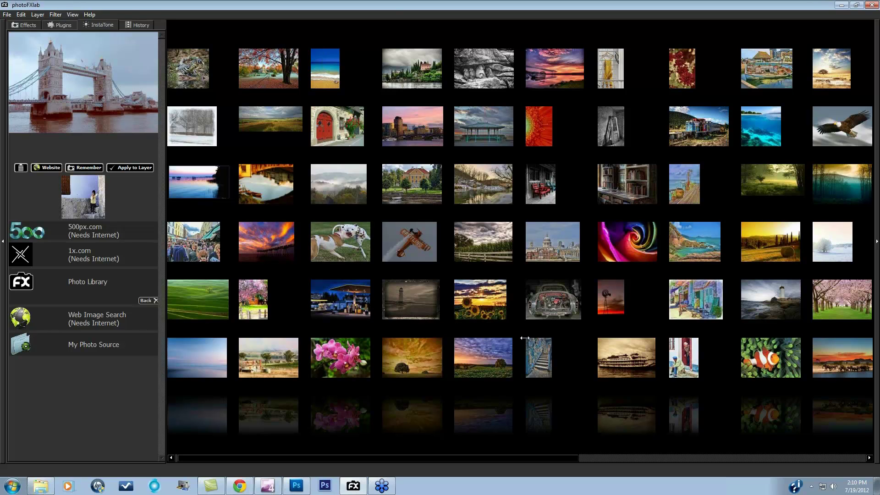
# Preview the green-sepia tone of a city photo from the Photo Library and remember it
pyautogui.hscroll(4, 525, 337)
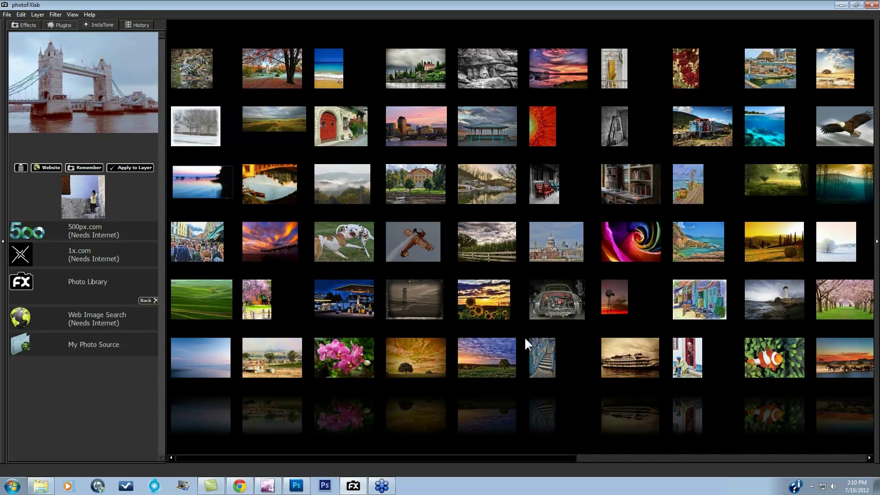
pyautogui.hscroll(3, 525, 338)
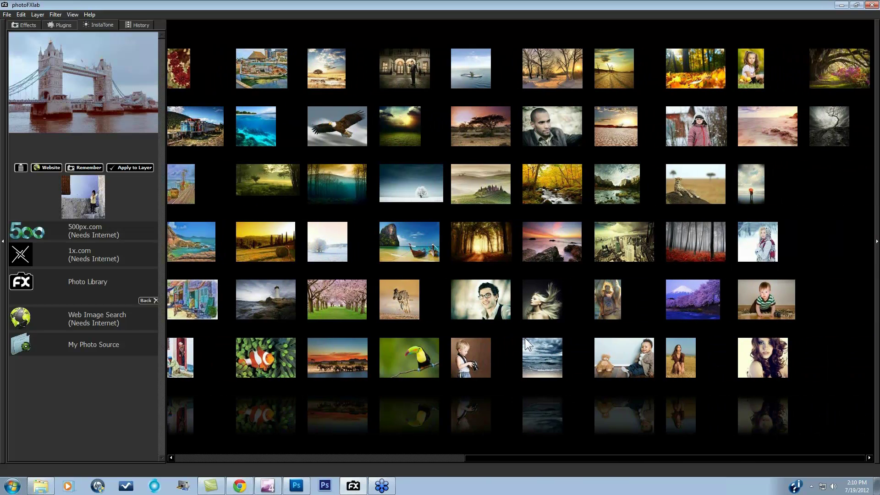
pyautogui.click(614, 230)
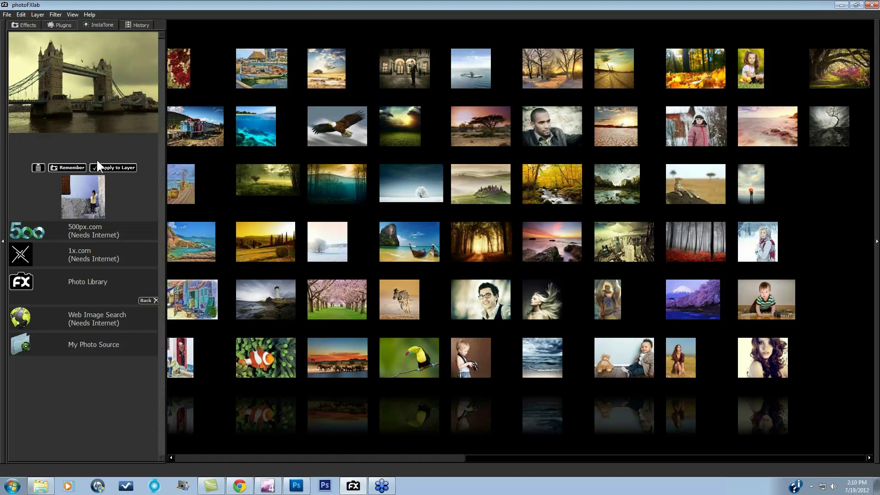
pyautogui.click(72, 167)
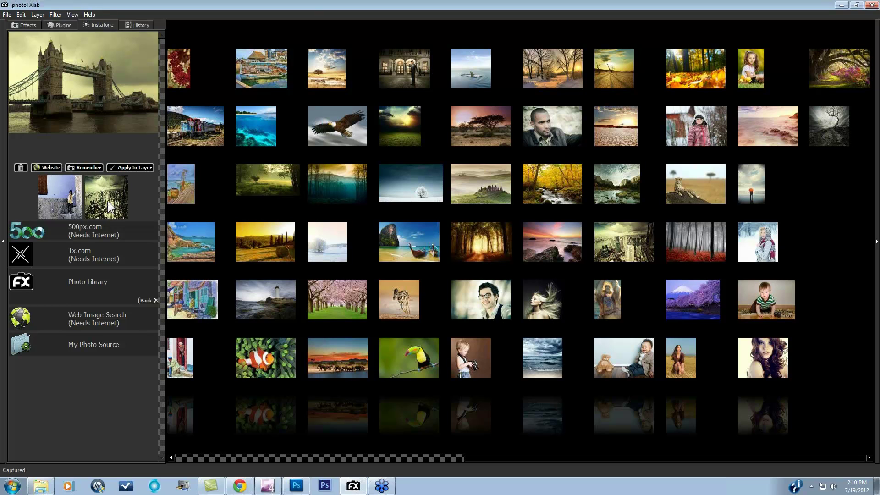
# Search the web for 'bridge' images and preview the Sydney and Forth bridge photos' tones
pyautogui.click(85, 321)
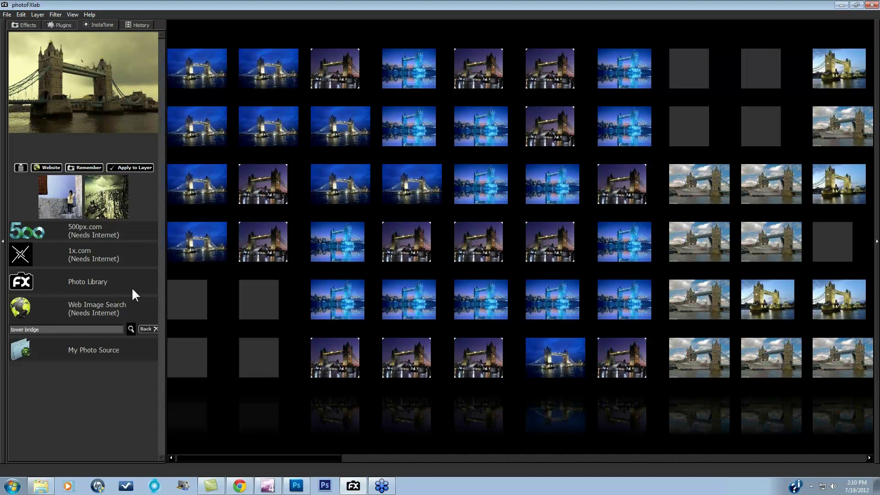
pyautogui.moveTo(41, 329); pyautogui.dragTo(10, 329)
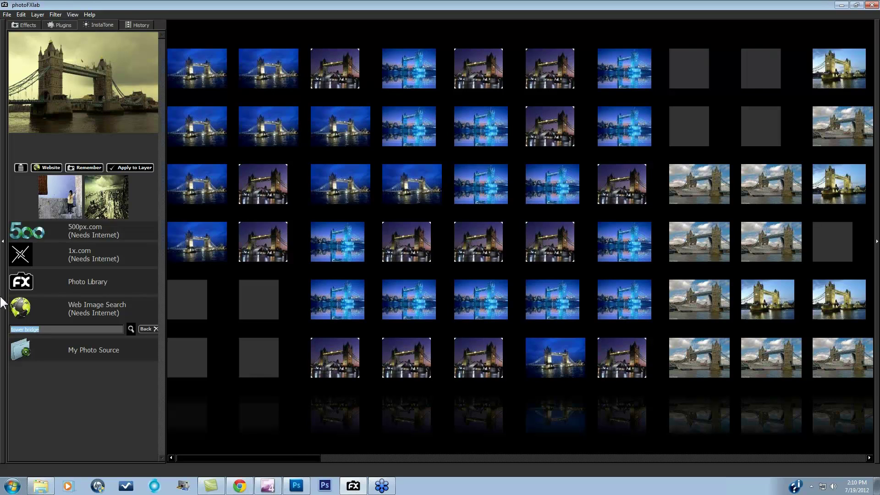
pyautogui.write('bridge')
pyautogui.press('Return')
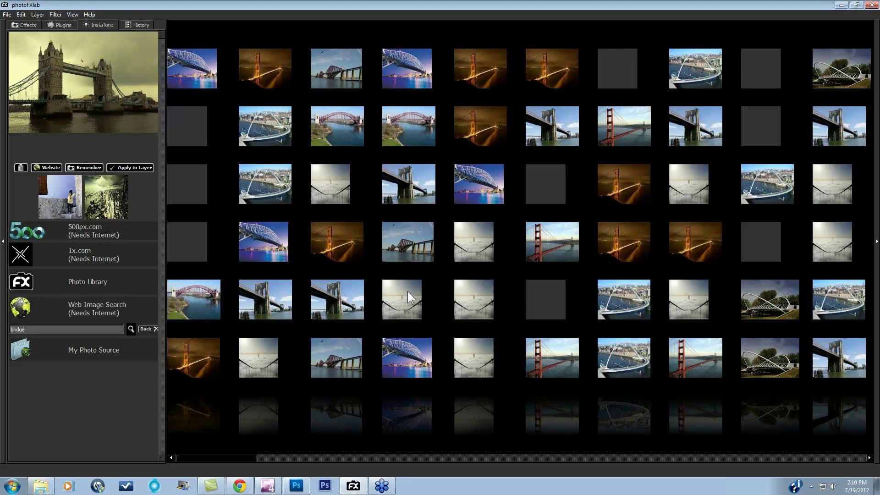
pyautogui.click(406, 355)
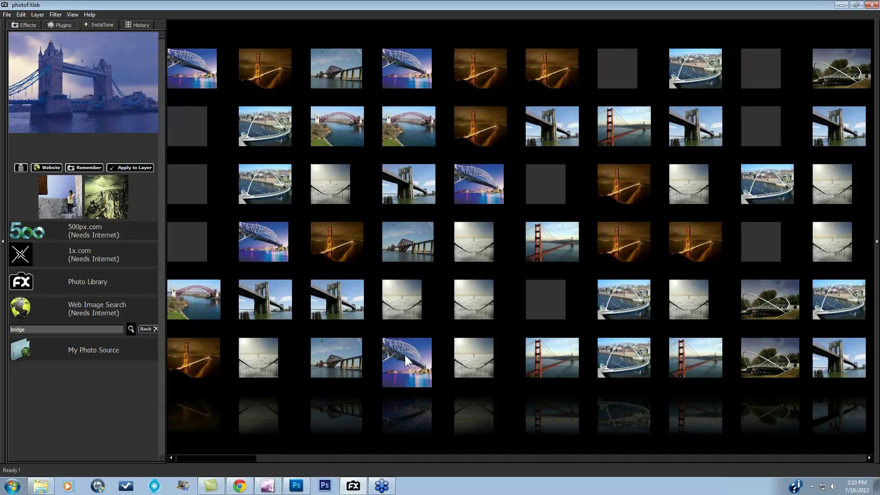
pyautogui.click(354, 87)
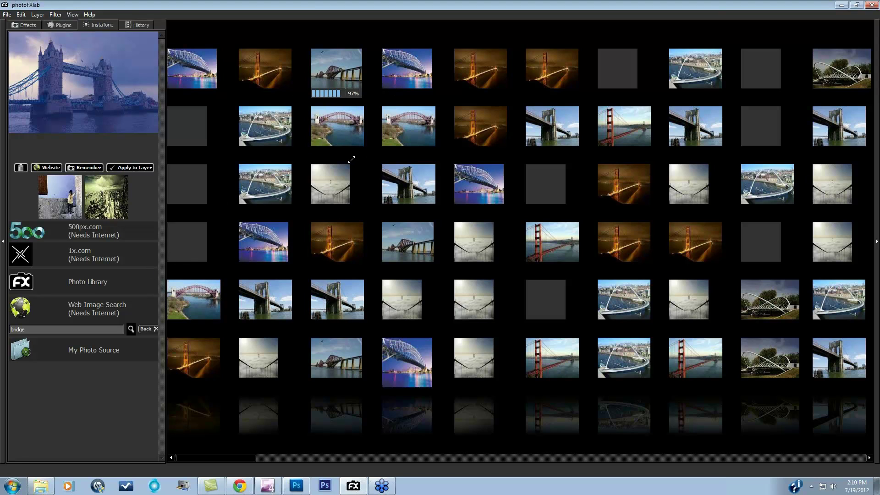
# Set the Intro Webinars folder as My Photo Source and preview the pier and beach photo's tone
pyautogui.click(95, 350)
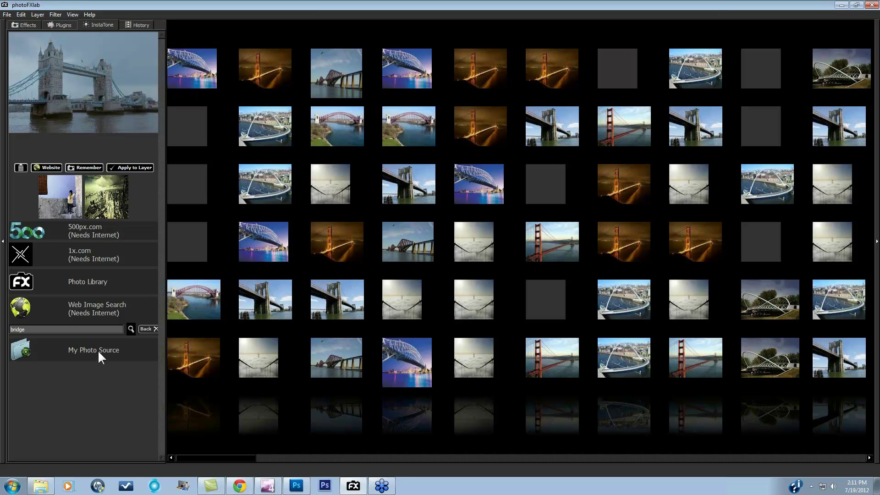
pyautogui.click(98, 350)
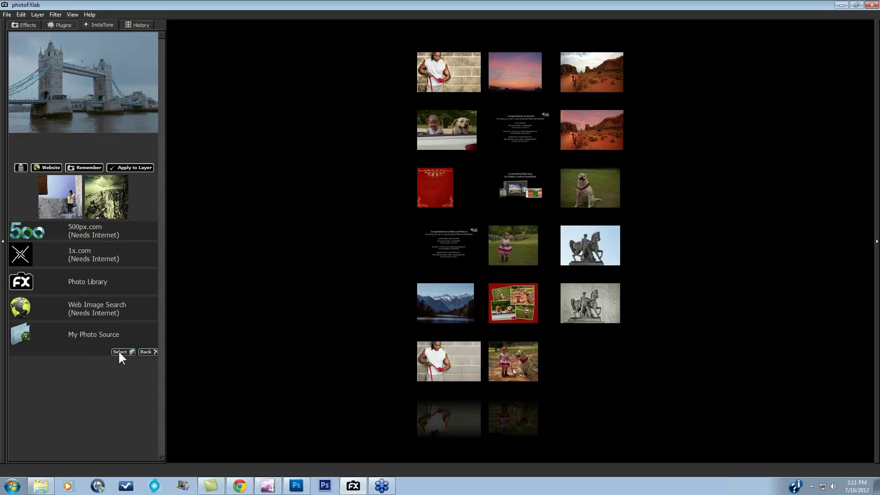
pyautogui.click(118, 351)
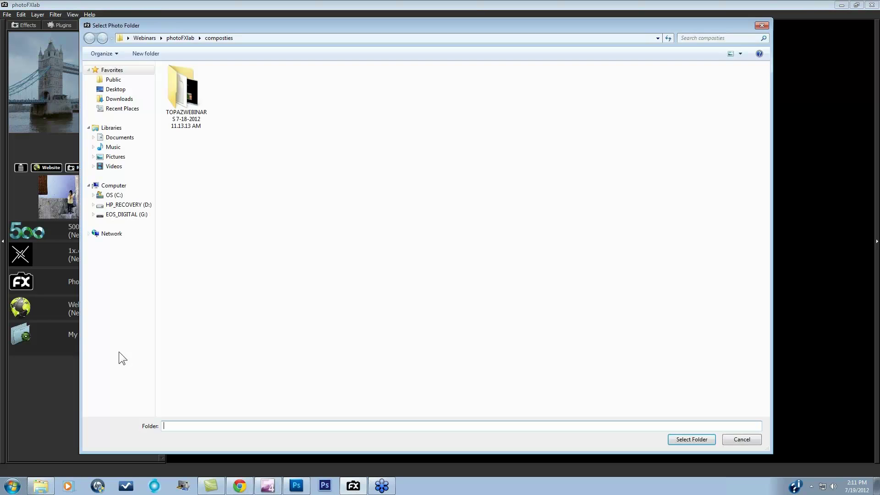
pyautogui.click(176, 37)
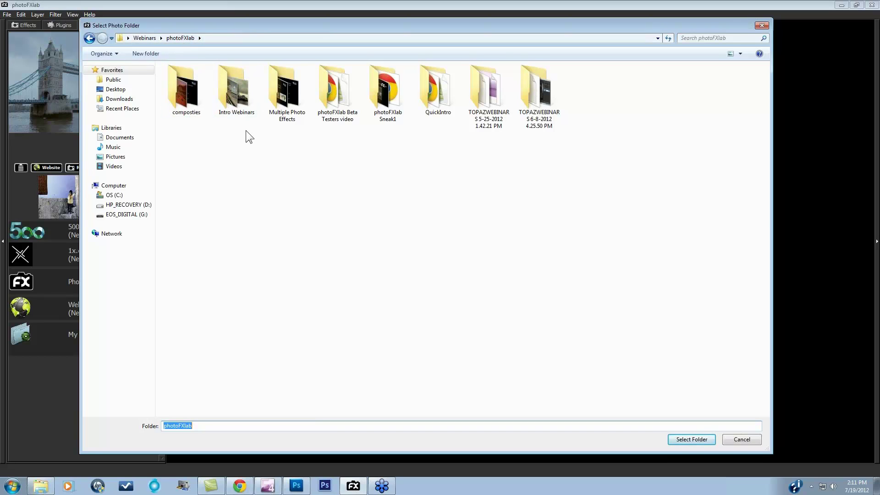
pyautogui.click(234, 92)
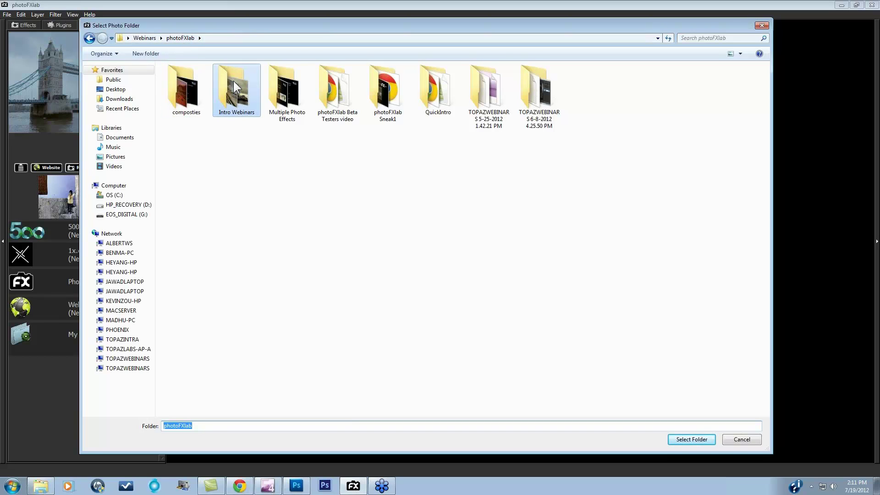
pyautogui.click(692, 439)
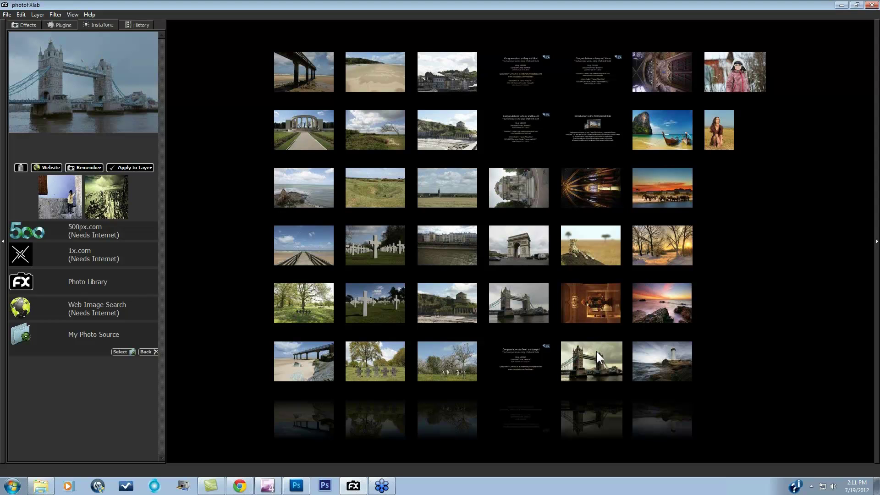
pyautogui.click(315, 359)
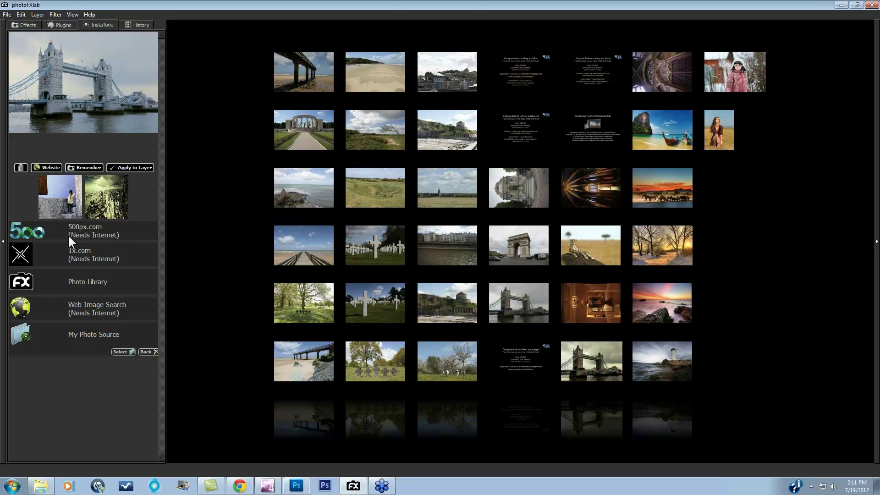
# Apply the 'Looking at the bright side' tone from 500px Editors' Choice to the duplicated layer
pyautogui.click(83, 227)
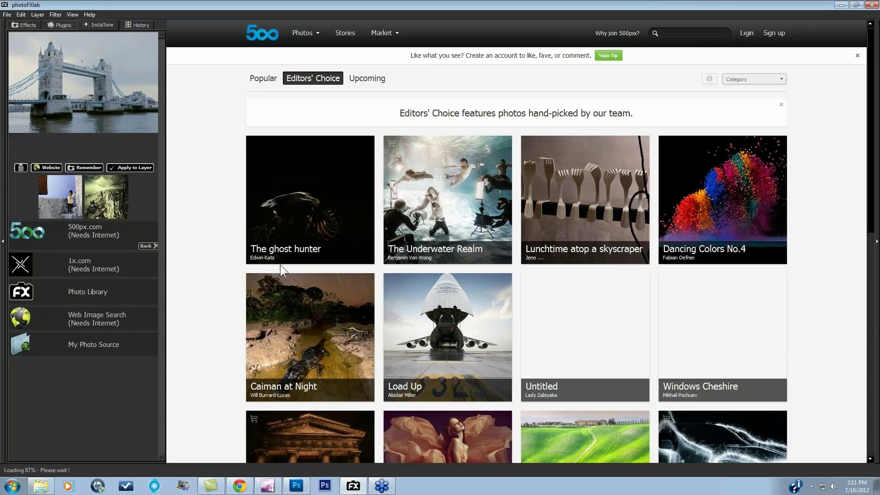
pyautogui.scroll(-6, 565, 294)
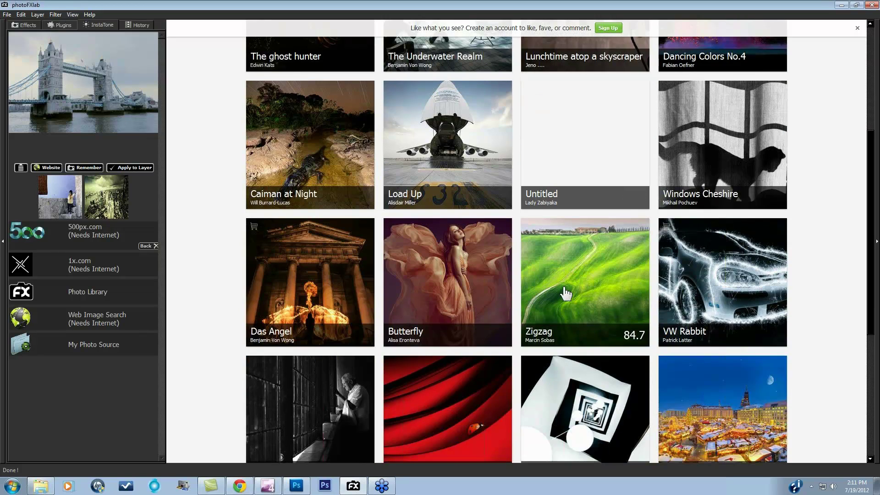
pyautogui.scroll(-2, 565, 295)
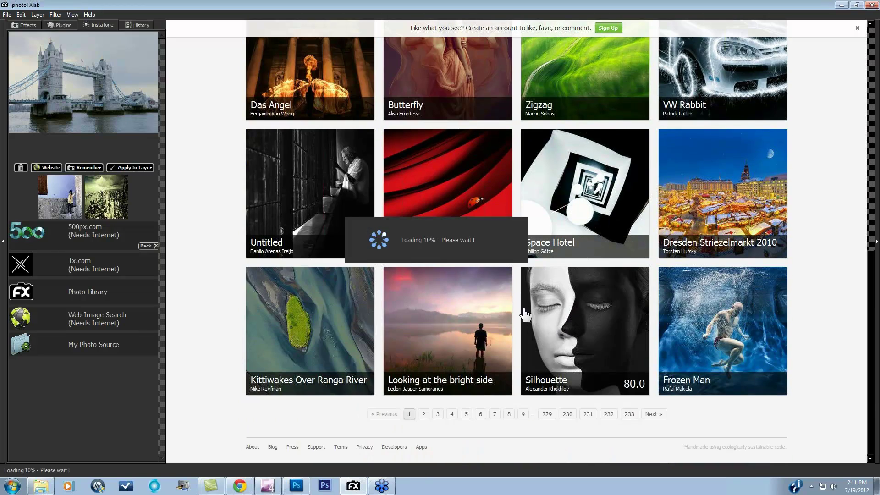
pyautogui.click(501, 311)
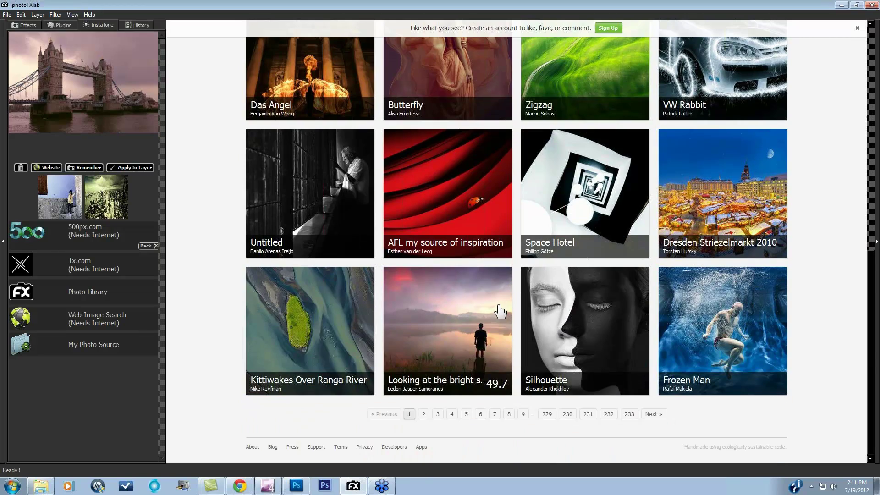
pyautogui.click(136, 168)
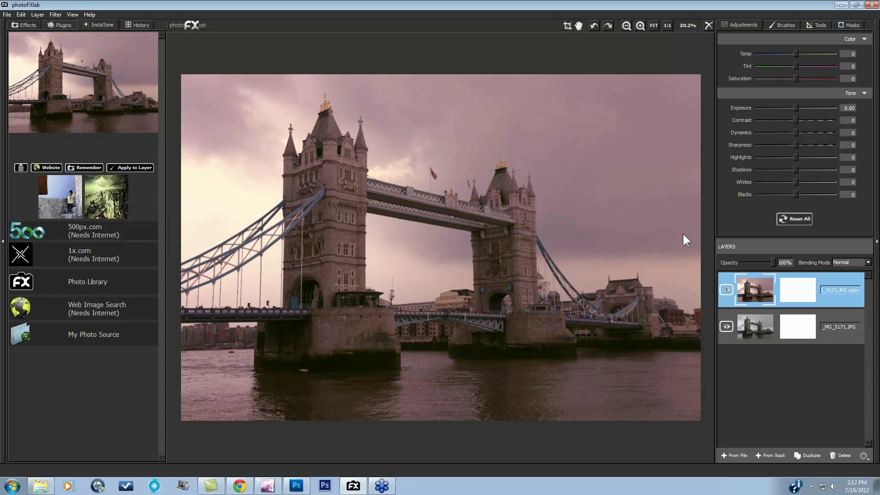
# Set the pink-toned top layer's blending mode to Overlay
pyautogui.click(868, 263)
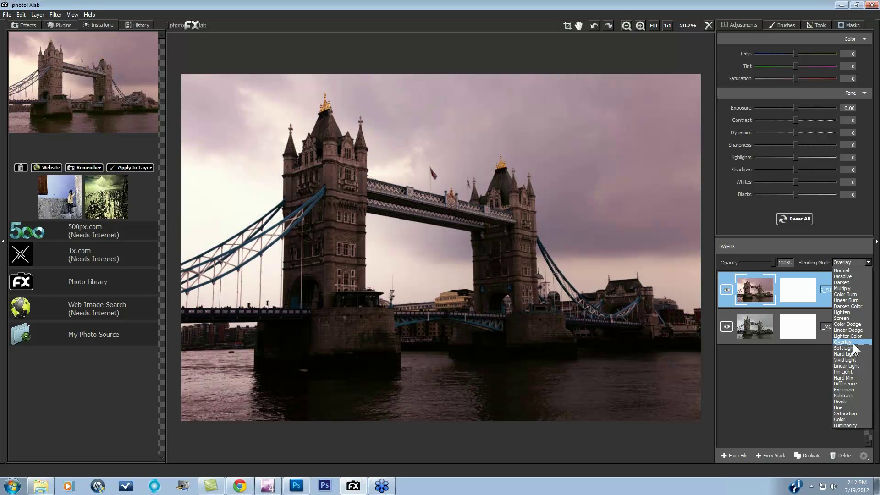
pyautogui.click(848, 342)
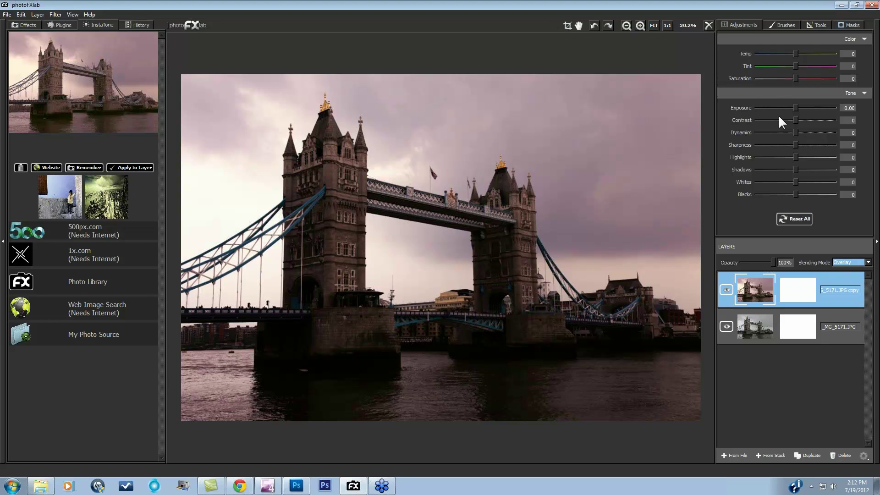
# Give the pink Overlay layer Exposure 0.68, Dynamics 66, Highlights -28, Whites -41 and 78% opacity
pyautogui.moveTo(794, 106); pyautogui.dragTo(821, 133)
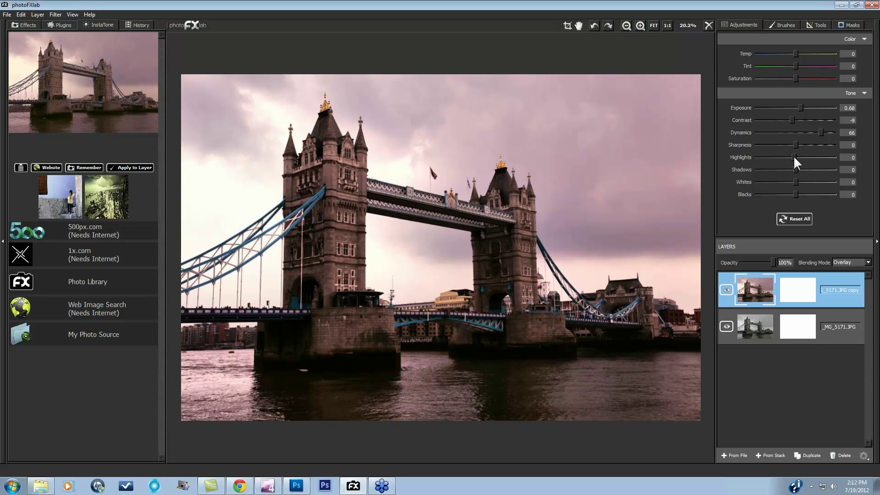
pyautogui.moveTo(796, 181); pyautogui.dragTo(782, 178)
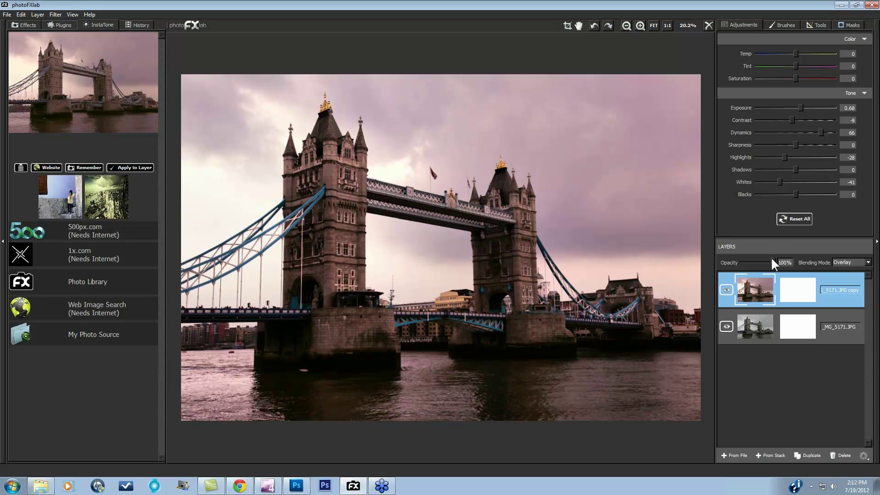
pyautogui.moveTo(772, 262); pyautogui.dragTo(767, 262)
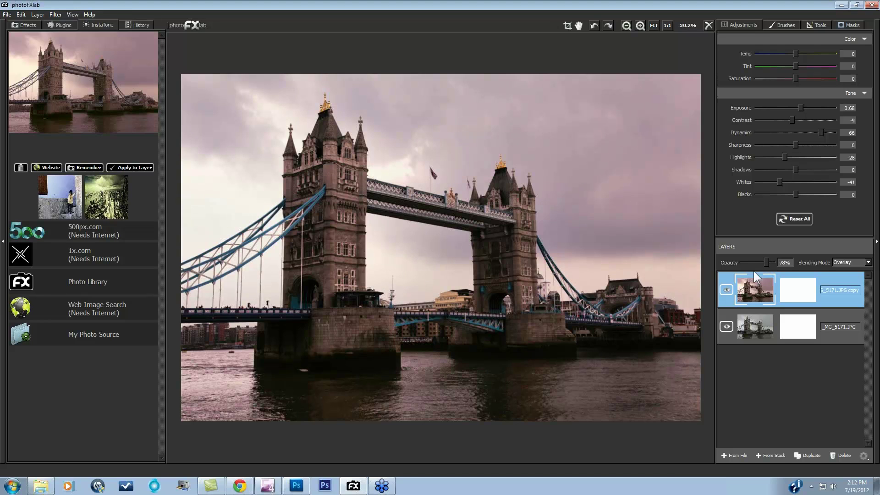
# Toggle the pink Overlay layer off and on to compare, then select the original _MG_5171.JPG layer
pyautogui.click(726, 289)
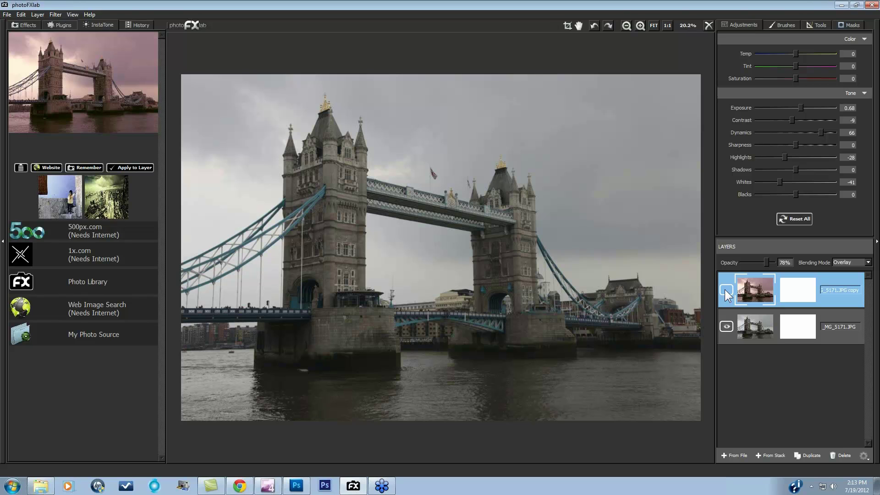
pyautogui.click(725, 290)
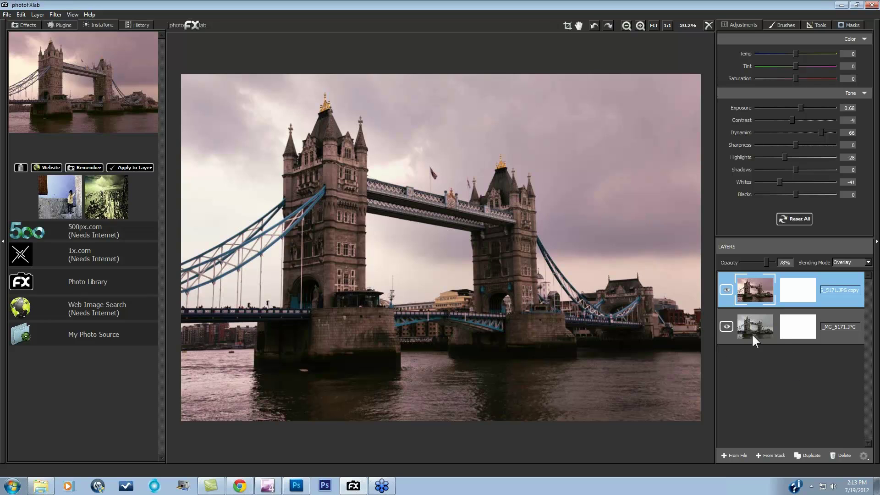
pyautogui.click(779, 339)
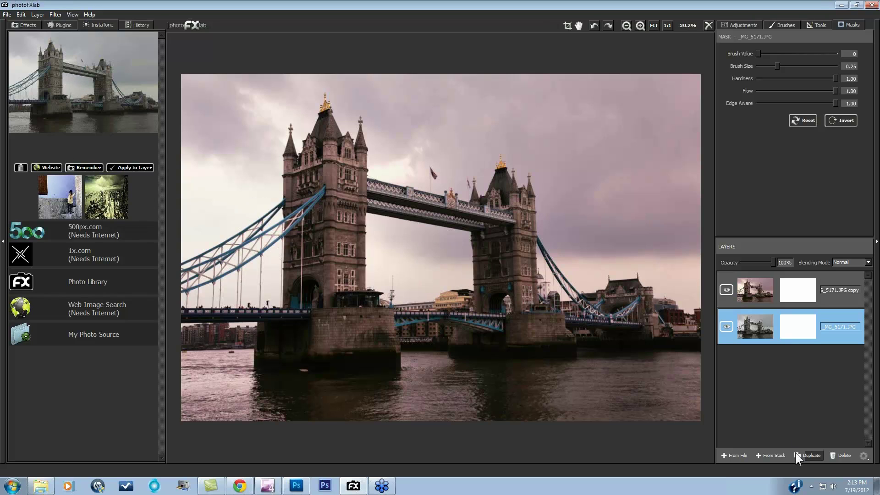
# Duplicate the original layer, hide the pink Overlay, and apply the second, yellow-green InstaTone preset
pyautogui.click(811, 456)
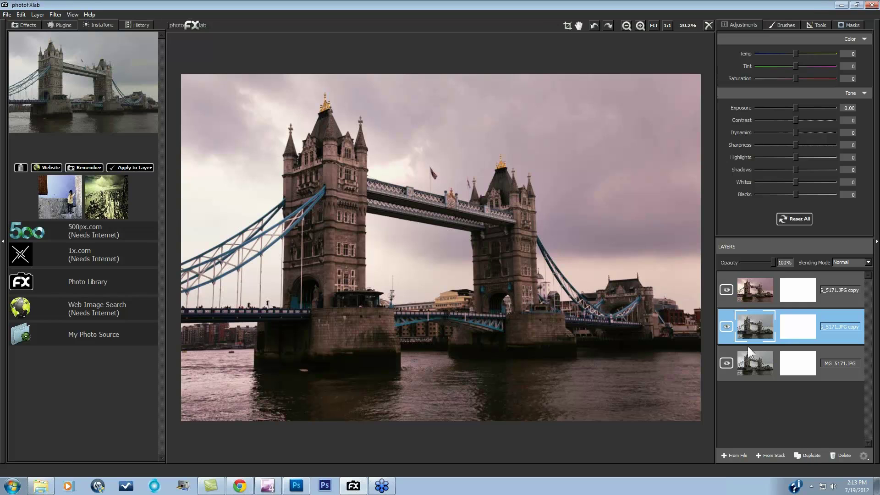
pyautogui.click(725, 289)
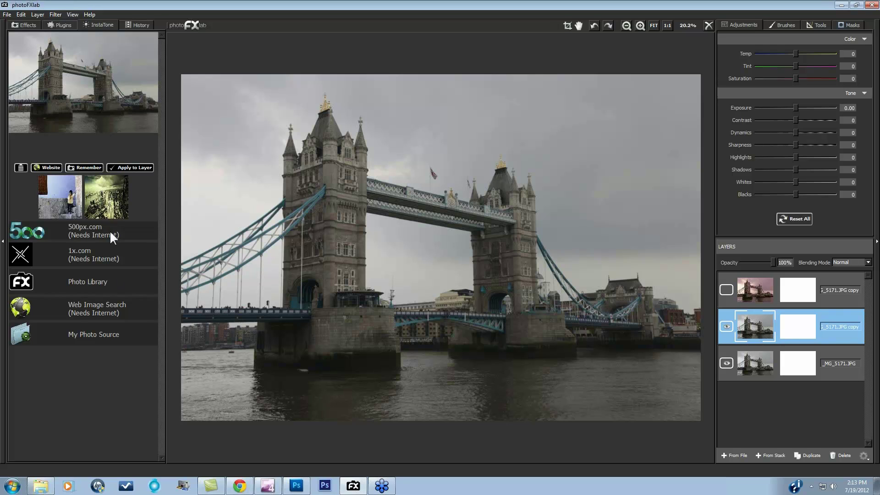
pyautogui.click(111, 202)
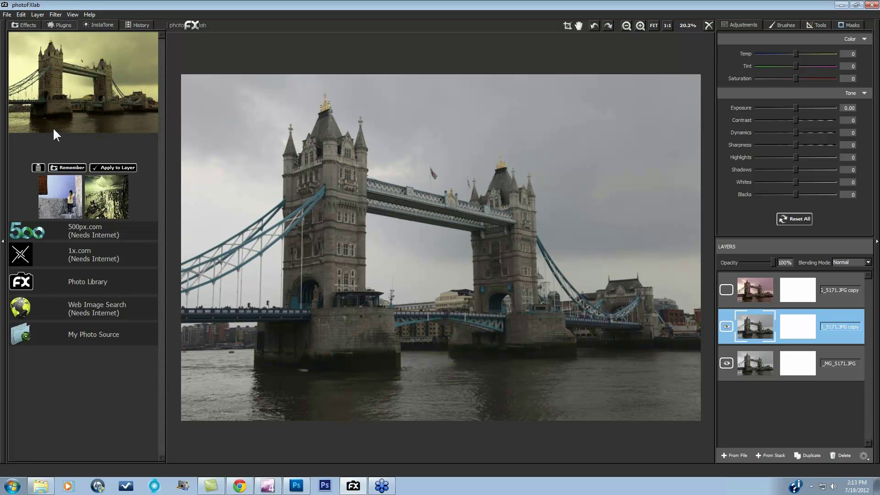
pyautogui.click(111, 169)
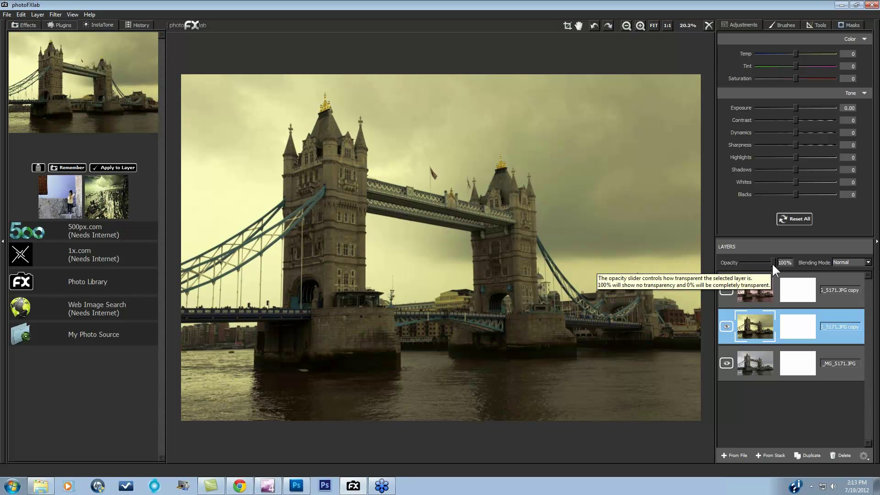
# Set the yellow layer's blending mode to Overlay at 74% opacity
pyautogui.click(866, 262)
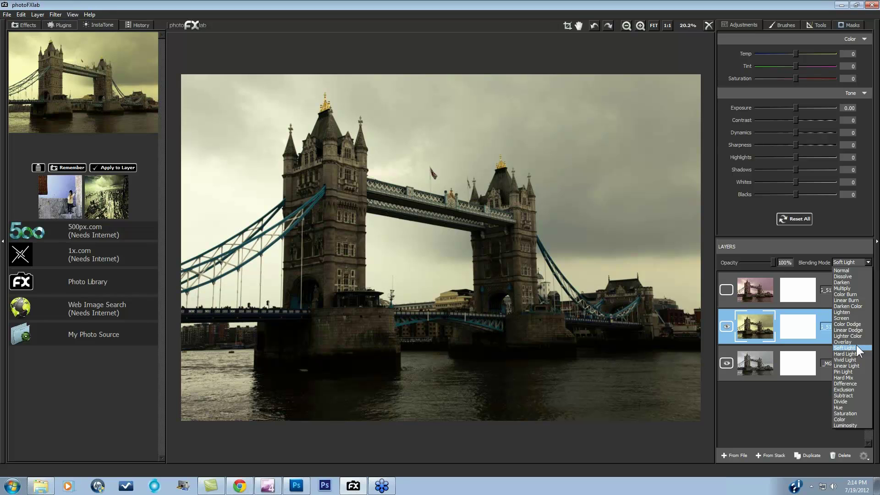
pyautogui.click(857, 342)
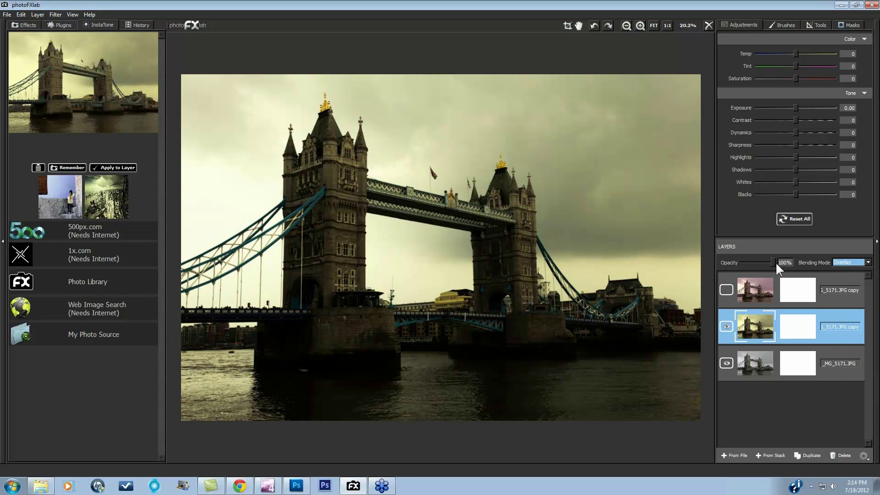
pyautogui.click(775, 262)
pyautogui.moveTo(773, 263); pyautogui.dragTo(768, 260)
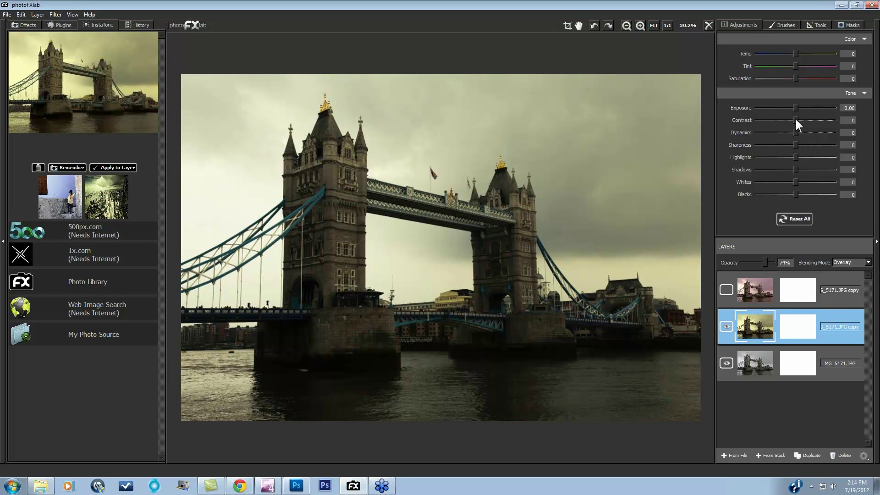
# Set Contrast to -17 and Dynamics to 85, toggling the yellow layer to compare
pyautogui.moveTo(795, 120); pyautogui.dragTo(831, 133)
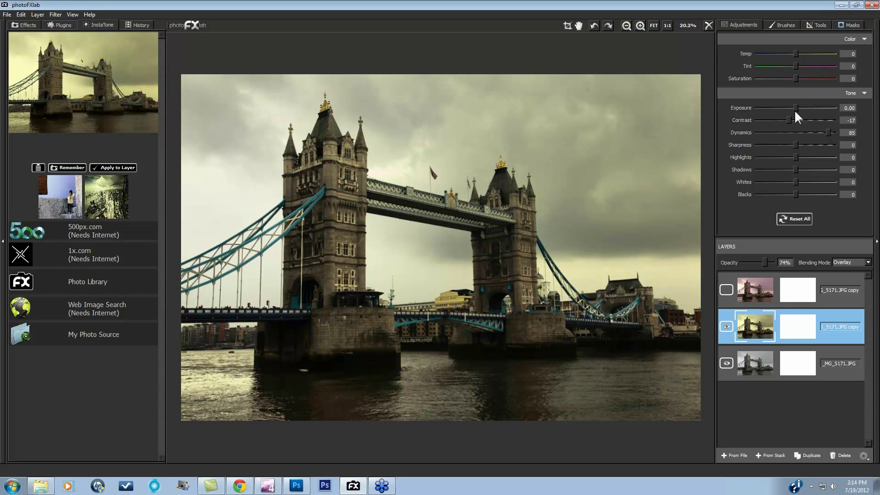
pyautogui.click(727, 326)
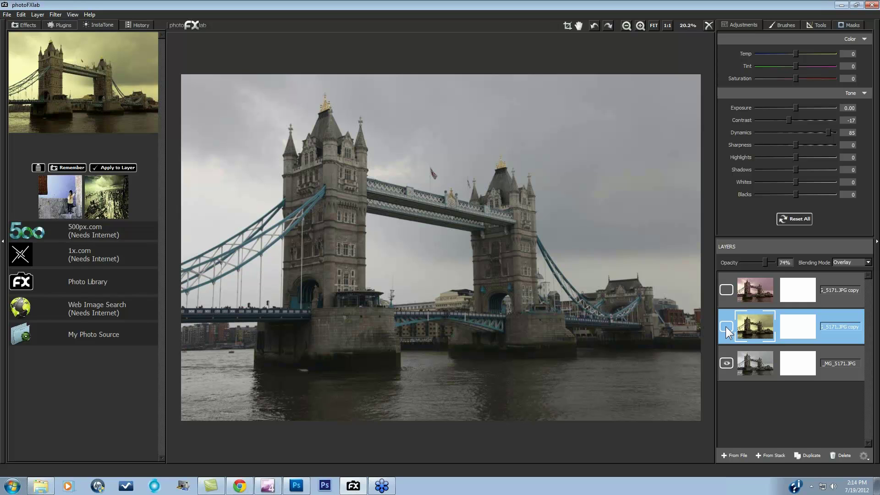
pyautogui.click(726, 327)
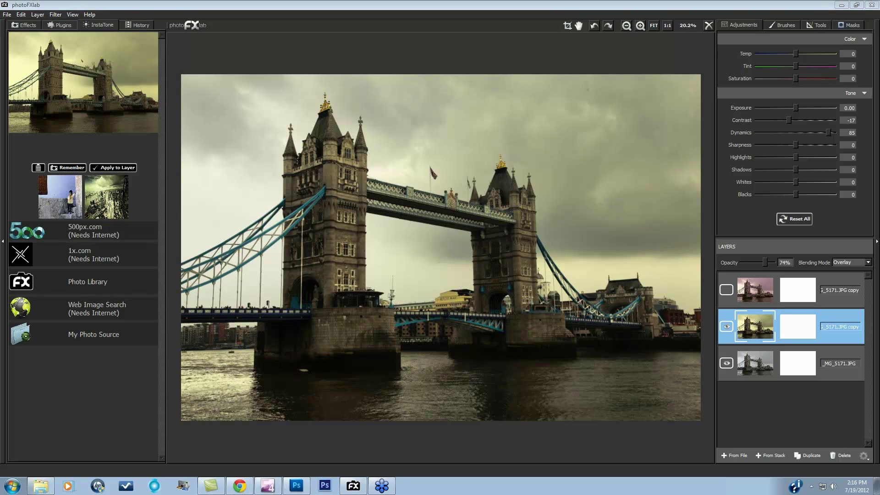
# Undo seven times back to the pink-toned state, then redo twice to restore the fresh yellow InstaTone layer
pyautogui.click(594, 25)
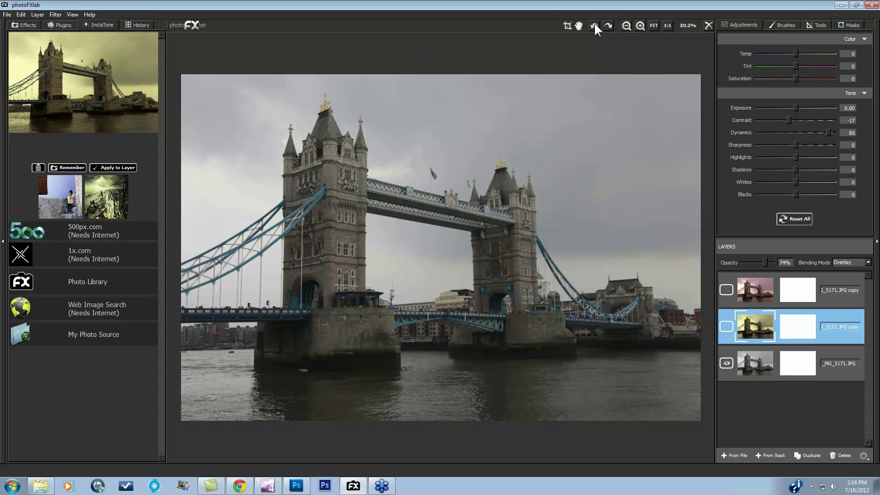
pyautogui.click(594, 26)
pyautogui.click(594, 24)
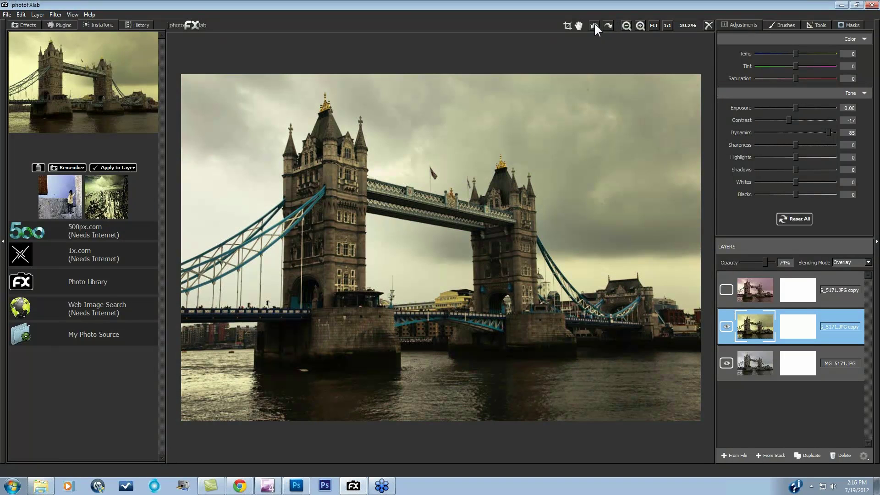
pyautogui.click(594, 25)
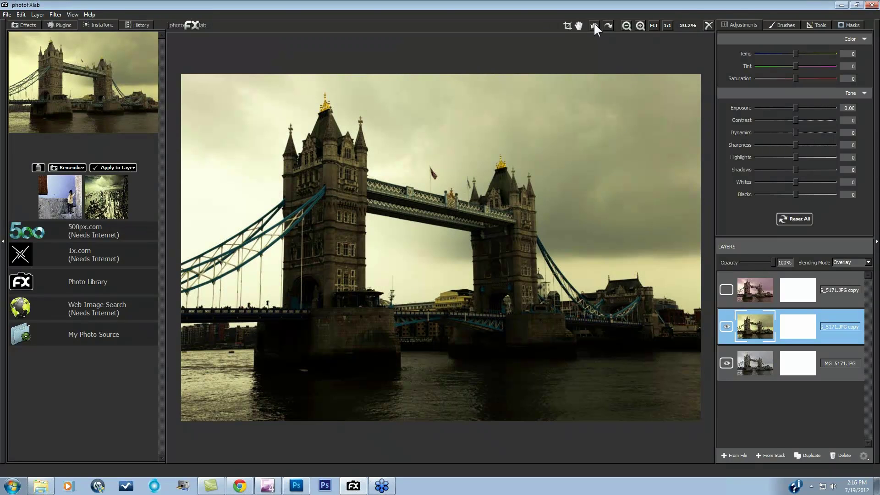
pyautogui.click(594, 25)
pyautogui.click(594, 25)
pyautogui.click(594, 25)
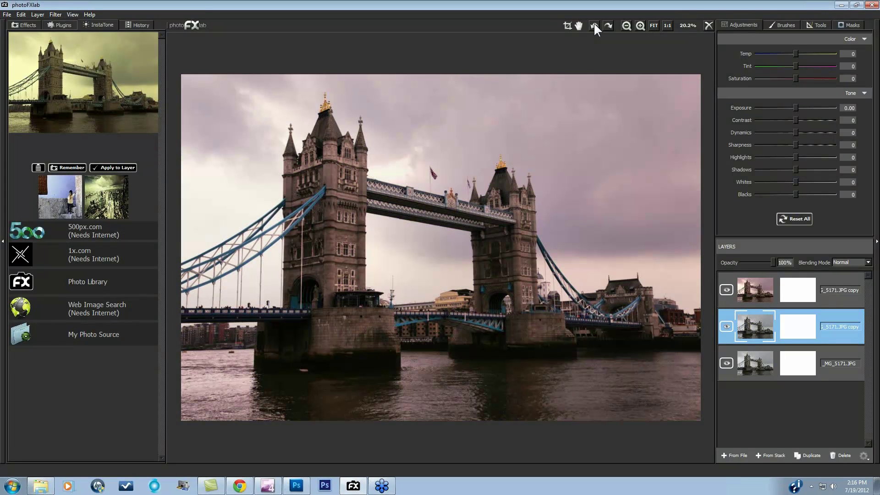
pyautogui.click(609, 24)
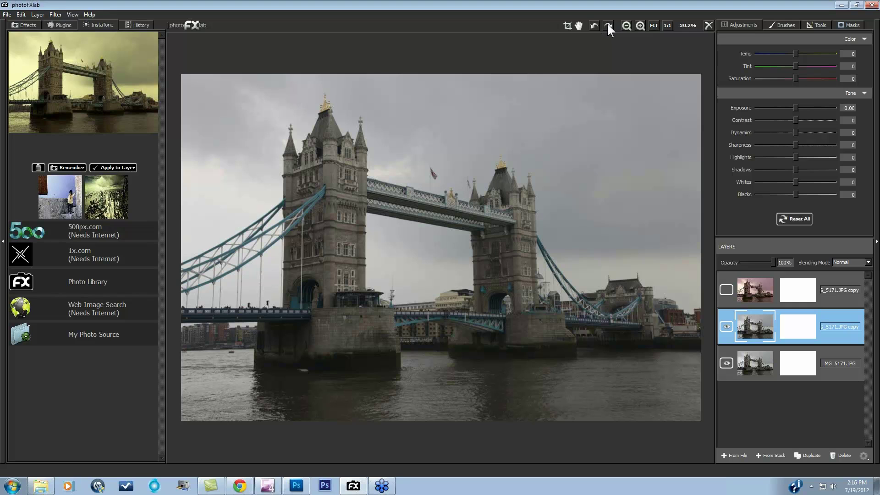
pyautogui.click(607, 25)
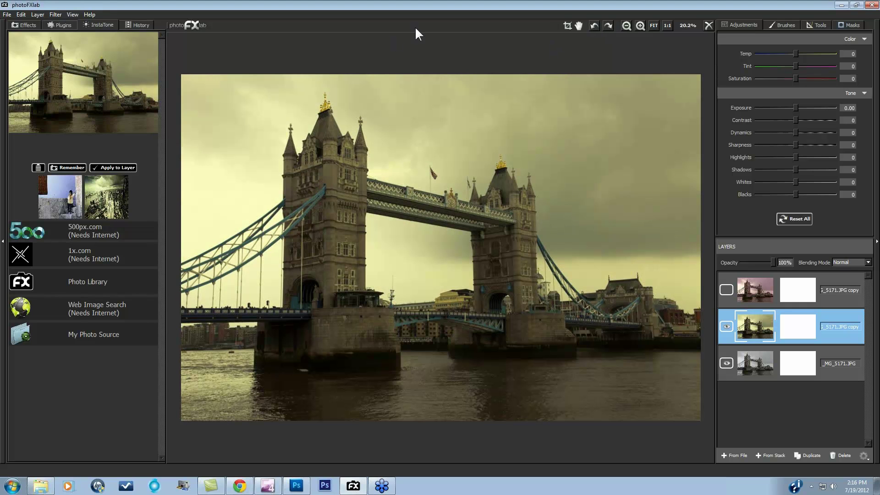
# Return to the 'Selected Layer: 5' state in the History list
pyautogui.click(140, 25)
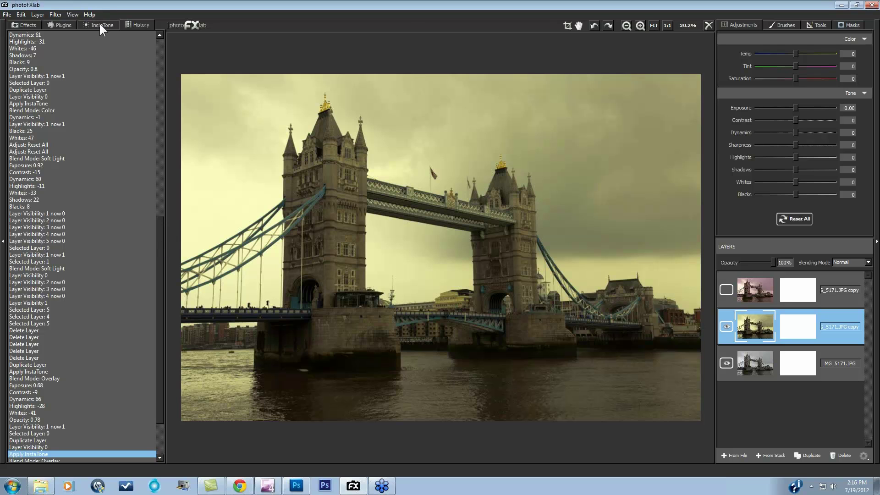
pyautogui.moveTo(159, 230); pyautogui.dragTo(166, 254)
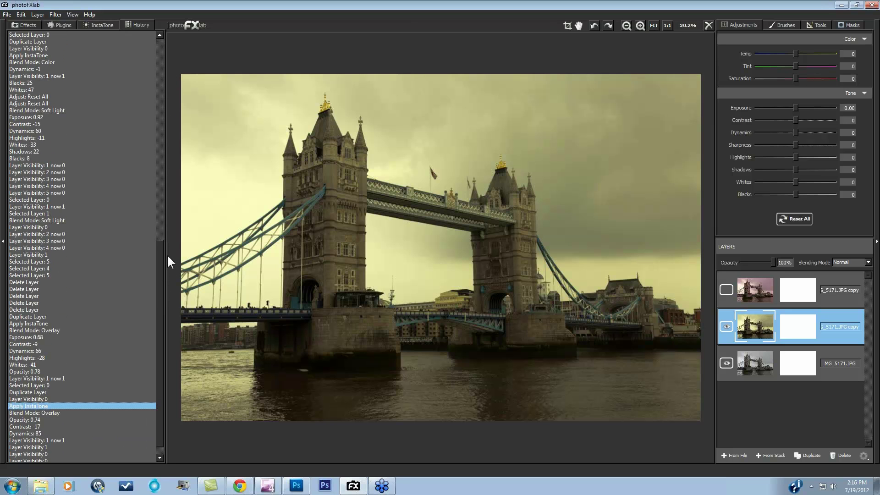
pyautogui.click(35, 274)
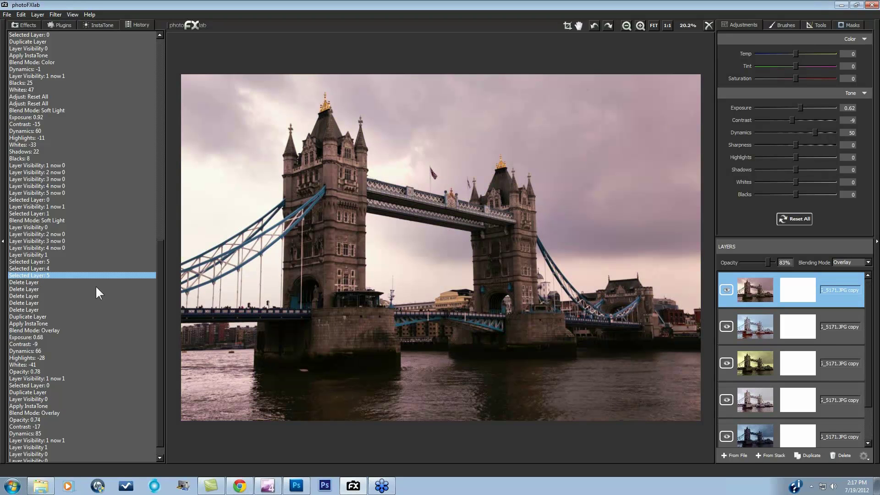
# Toggle layer visibility so the yellow-green layer shows, then bring up the InstaTone presets
pyautogui.click(726, 327)
pyautogui.scroll(-2, 874, 376)
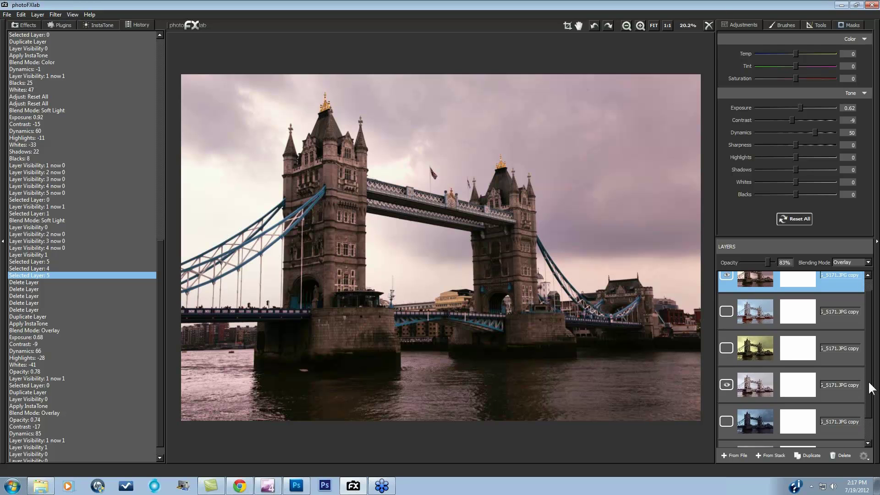
pyautogui.scroll(2, 788, 349)
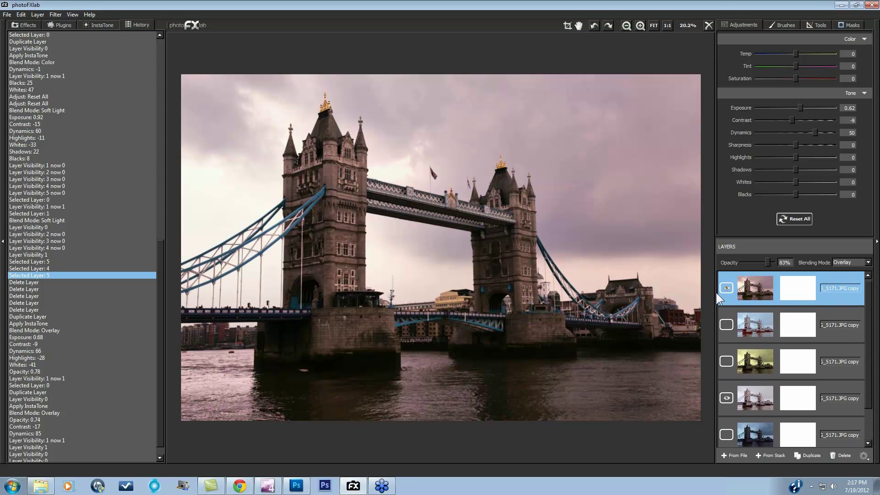
pyautogui.click(727, 325)
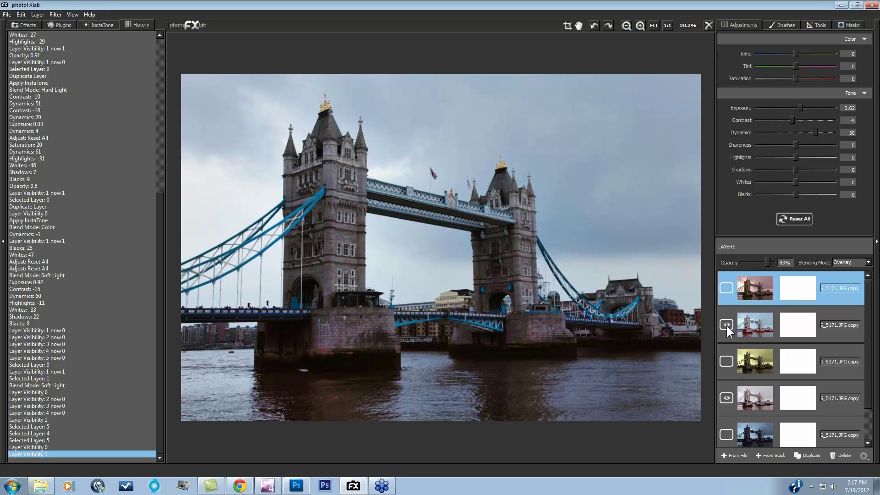
pyautogui.click(727, 325)
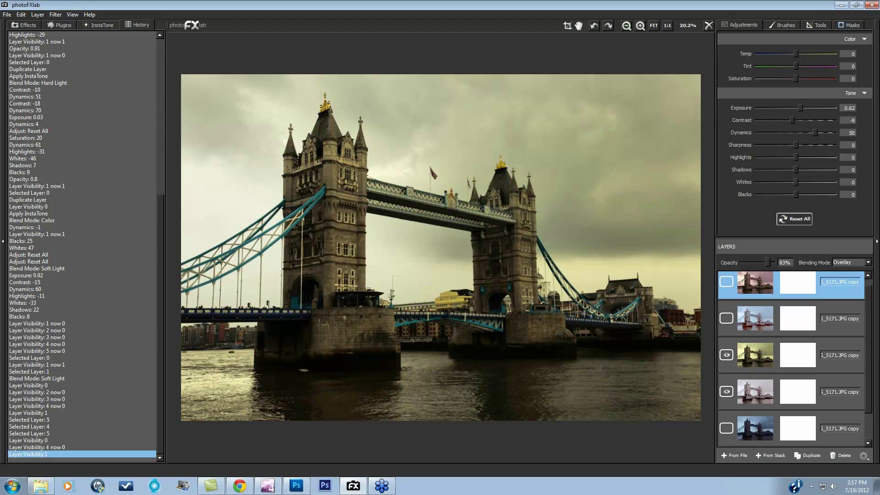
pyautogui.click(98, 26)
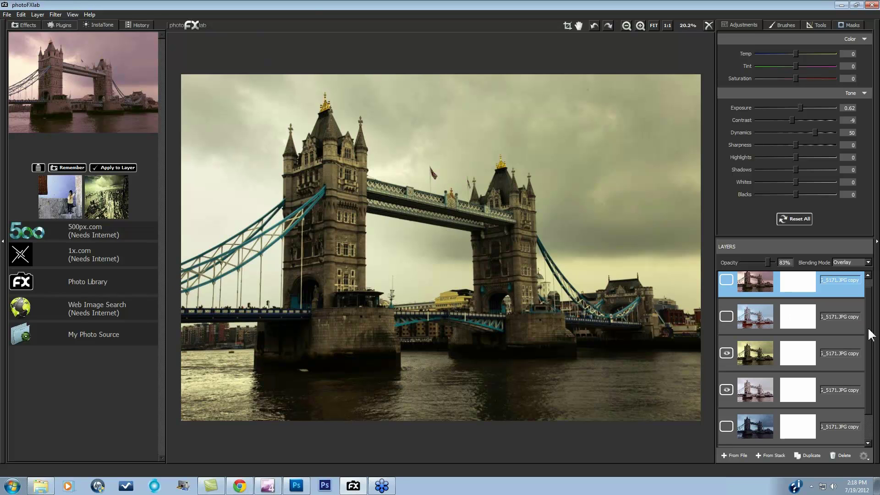
# Move _MG_5171.JPG up one slot with Ctrl+], then inspect the layers above, including the yellow Overlay copy
pyautogui.scroll(-2, 870, 335)
pyautogui.scroll(-1, 870, 351)
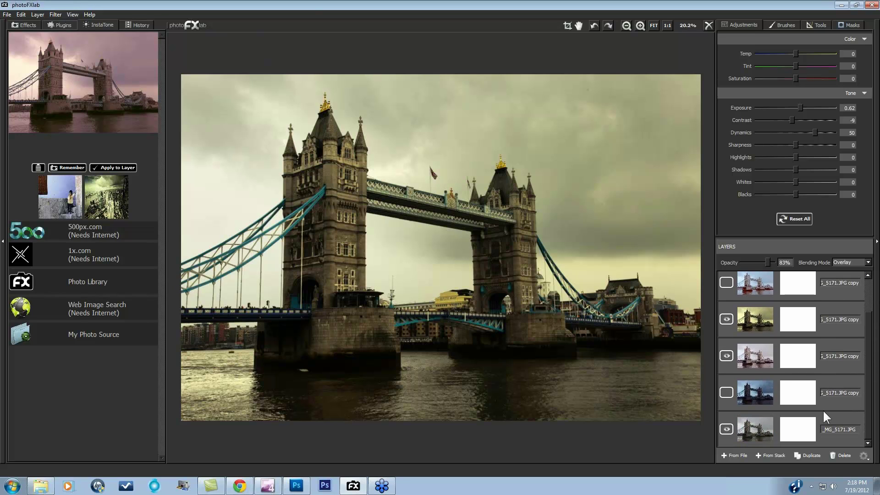
pyautogui.click(832, 438)
pyautogui.hotkey('ctrl', ']')
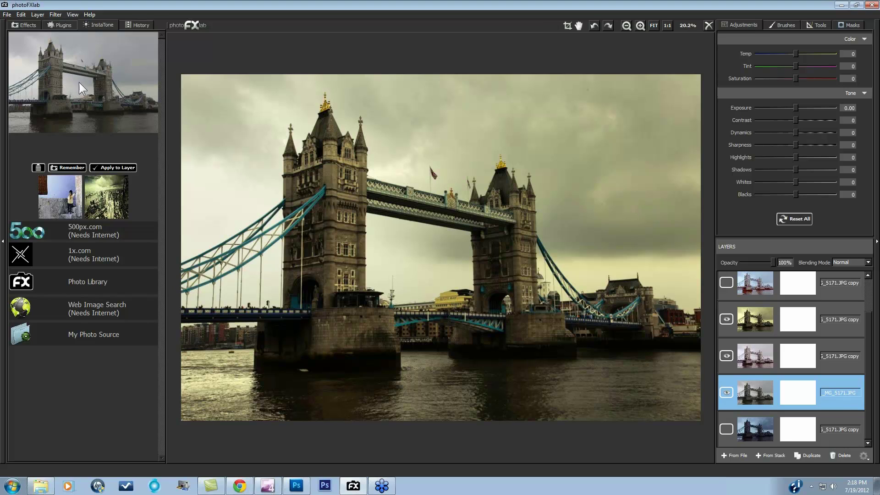
pyautogui.click(834, 365)
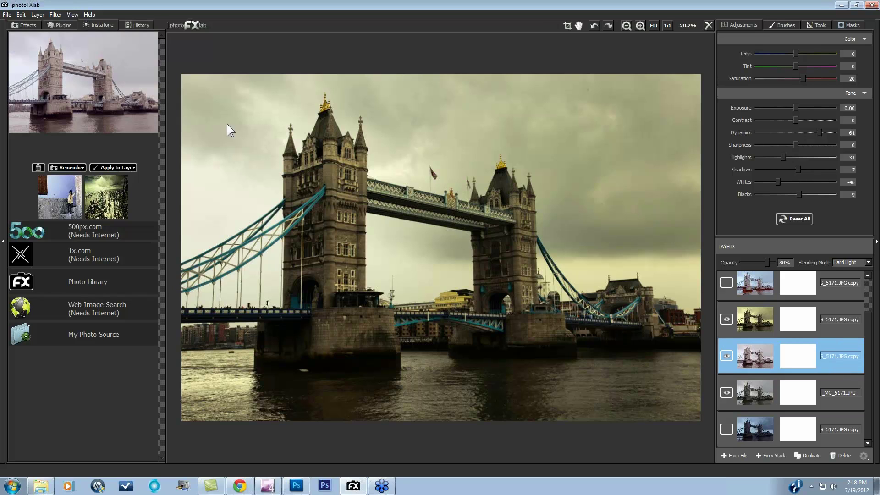
pyautogui.click(845, 330)
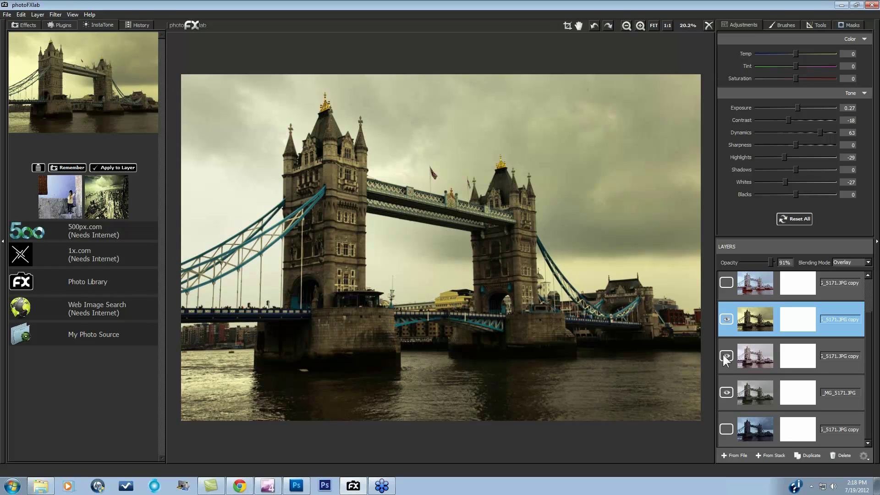
# Turn the original photo layer back on and select the 91% yellow Overlay layer
pyautogui.click(726, 392)
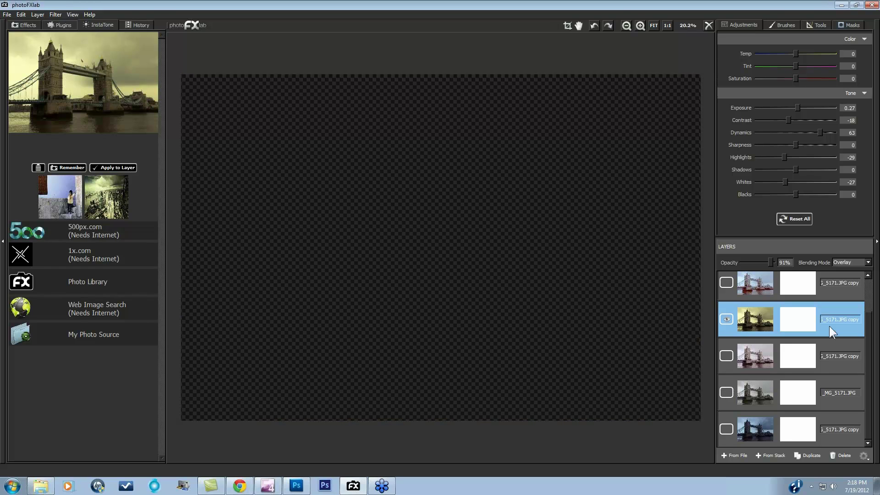
pyautogui.scroll(1, 870, 337)
pyautogui.scroll(-1, 870, 351)
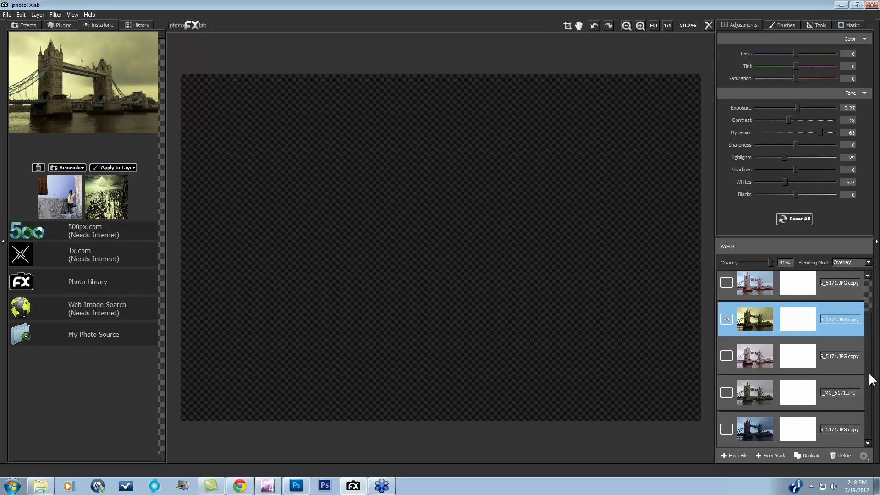
pyautogui.click(727, 391)
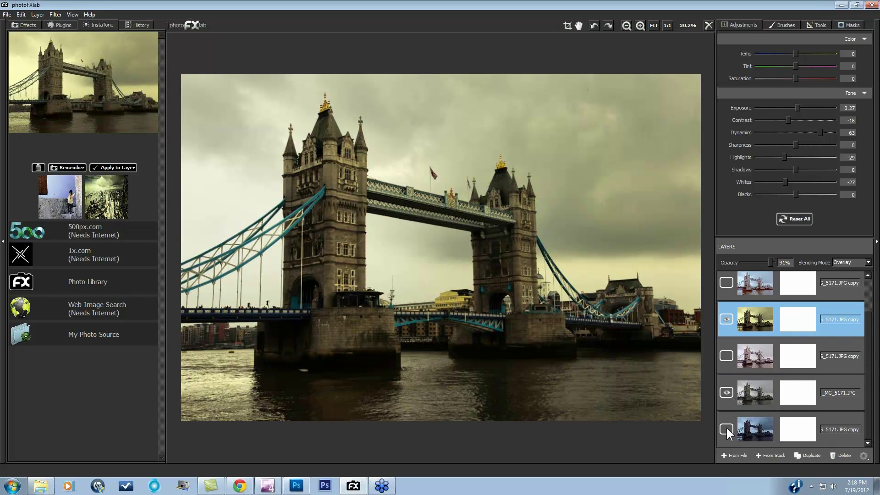
pyautogui.click(803, 407)
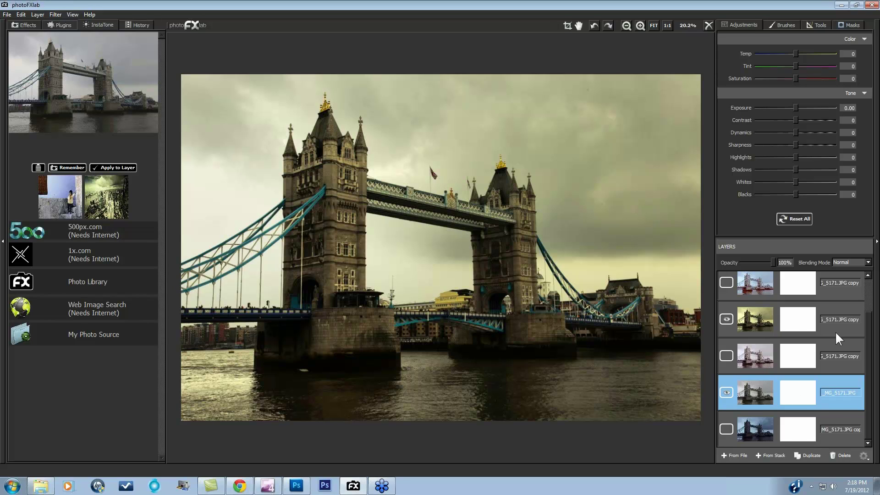
pyautogui.click(751, 327)
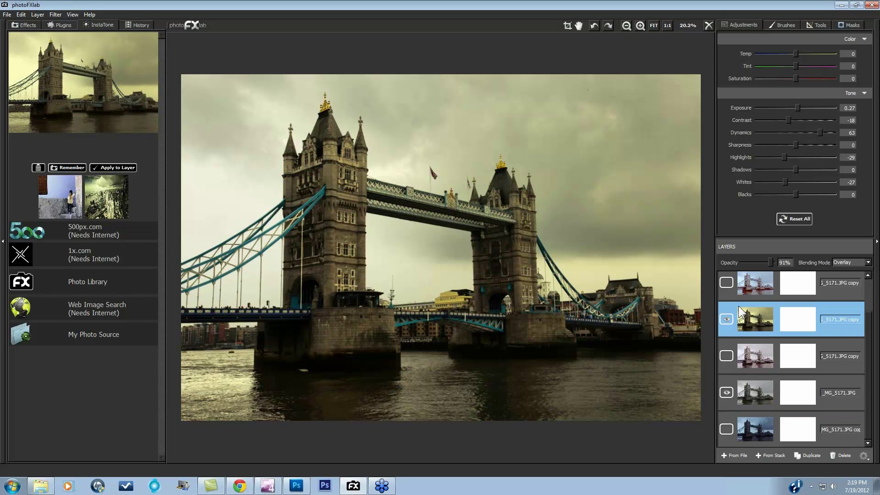
# Toggle the original and yellow Overlay layers off and on to compare before and after
pyautogui.click(725, 318)
pyautogui.click(724, 390)
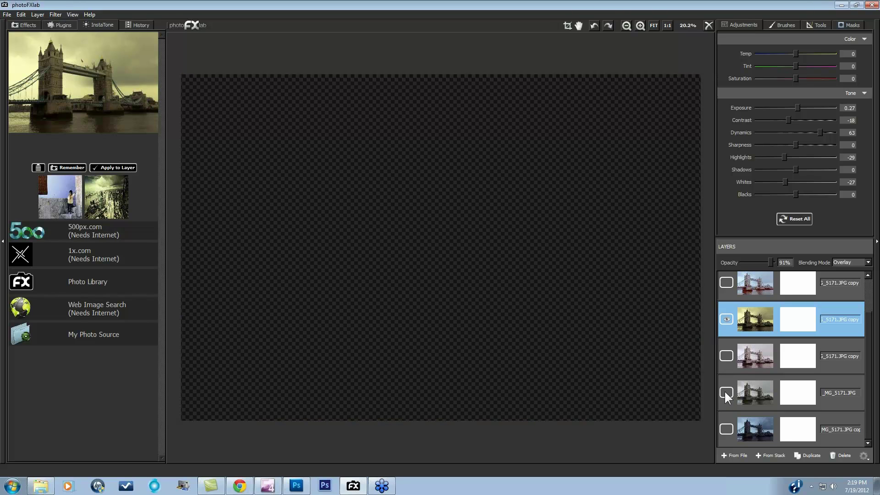
pyautogui.click(724, 389)
pyautogui.click(726, 319)
pyautogui.click(726, 319)
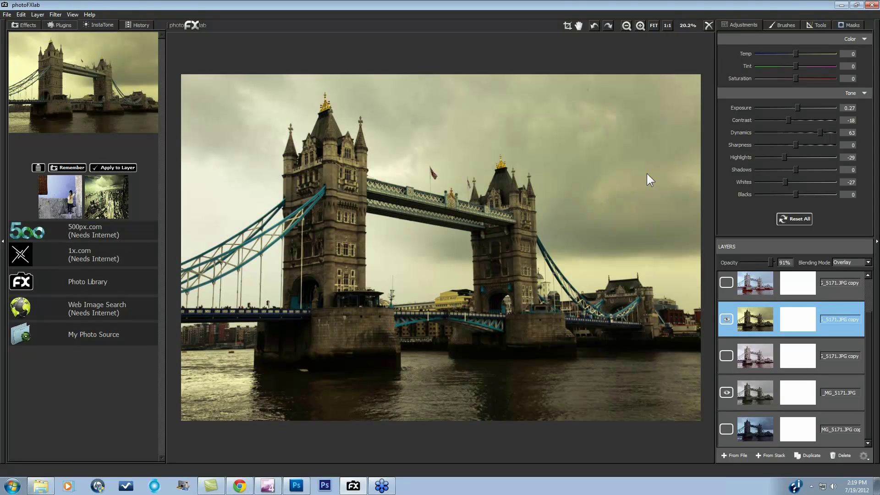
# Set up the mask brush: raise Brush Value, shrink the size slightly, and set Hardness 0
pyautogui.click(855, 25)
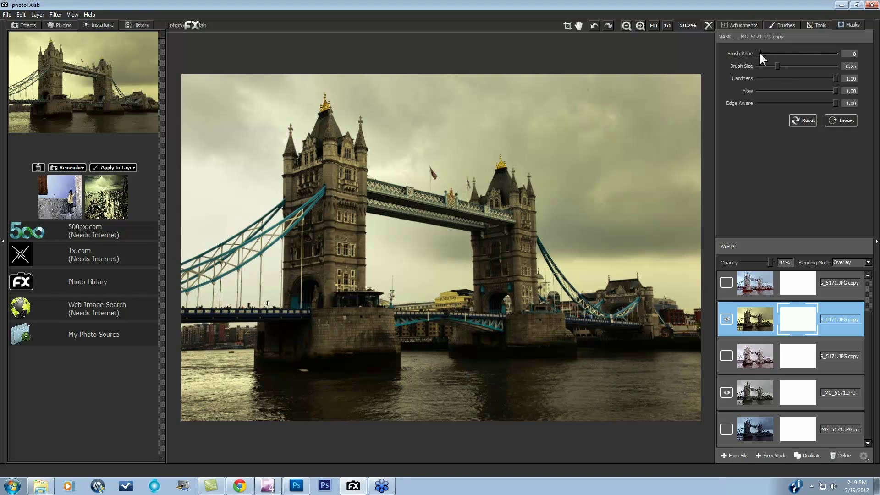
pyautogui.moveTo(759, 54); pyautogui.dragTo(791, 54)
pyautogui.moveTo(783, 67); pyautogui.dragTo(779, 67)
pyautogui.moveTo(835, 78); pyautogui.dragTo(755, 79)
# Paint a test mask stroke across the sky beside the right tower and toggle the layer to compare
pyautogui.moveTo(555, 196)
pyautogui.mouseDown()
pyautogui.moveTo(547, 177)
pyautogui.moveTo(561, 240)
pyautogui.moveTo(552, 242)
pyautogui.moveTo(577, 273)
pyautogui.moveTo(599, 262)
pyautogui.moveTo(650, 268)
pyautogui.moveTo(687, 289)
pyautogui.moveTo(690, 302)
pyautogui.moveTo(697, 272)
pyautogui.moveTo(667, 254)
pyautogui.moveTo(683, 249)
pyautogui.moveTo(687, 258)
pyautogui.moveTo(635, 259)
pyautogui.moveTo(569, 248)
pyautogui.moveTo(535, 267)
pyautogui.moveTo(542, 263)
pyautogui.moveTo(570, 298)
pyautogui.moveTo(476, 274)
pyautogui.moveTo(464, 281)
pyautogui.moveTo(461, 238)
pyautogui.moveTo(372, 223)
pyautogui.moveTo(375, 277)
pyautogui.moveTo(385, 283)
pyautogui.moveTo(390, 260)
pyautogui.moveTo(402, 255)
pyautogui.moveTo(404, 293)
pyautogui.moveTo(434, 290)
pyautogui.moveTo(424, 267)
pyautogui.moveTo(438, 256)
pyautogui.moveTo(437, 275)
pyautogui.moveTo(473, 275)
pyautogui.moveTo(450, 266)
pyautogui.moveTo(358, 175)
pyautogui.moveTo(413, 177)
pyautogui.moveTo(445, 163)
pyautogui.moveTo(431, 195)
pyautogui.moveTo(456, 192)
pyautogui.moveTo(471, 159)
pyautogui.moveTo(491, 184)
pyautogui.moveTo(502, 183)
pyautogui.moveTo(525, 156)
pyautogui.moveTo(436, 130)
pyautogui.moveTo(378, 149)
pyautogui.moveTo(369, 129)
pyautogui.moveTo(343, 112)
pyautogui.moveTo(330, 131)
pyautogui.moveTo(350, 135)
pyautogui.moveTo(339, 124)
pyautogui.moveTo(333, 82)
pyautogui.moveTo(316, 92)
pyautogui.moveTo(302, 129)
pyautogui.mouseUp()
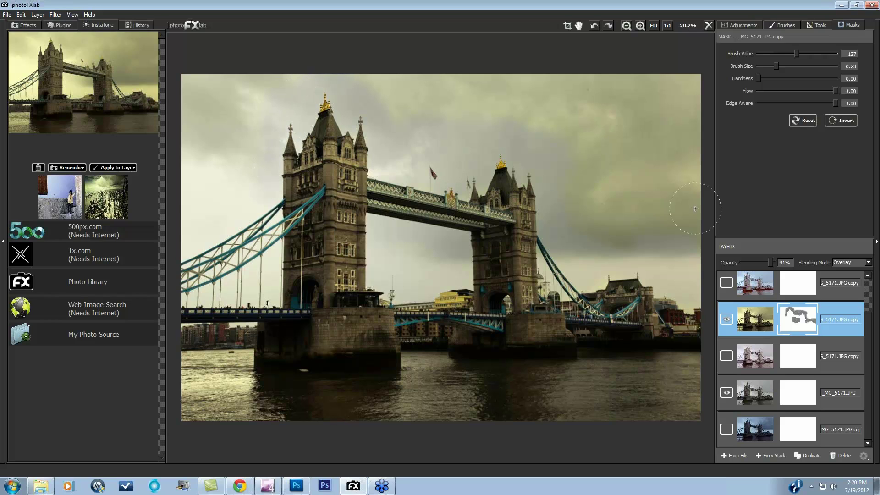
pyautogui.click(727, 320)
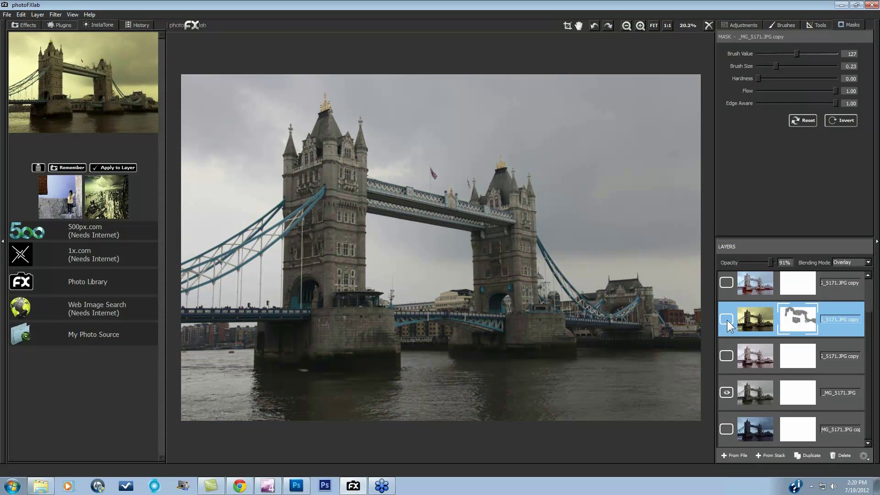
pyautogui.click(727, 320)
pyautogui.click(727, 320)
pyautogui.click(727, 320)
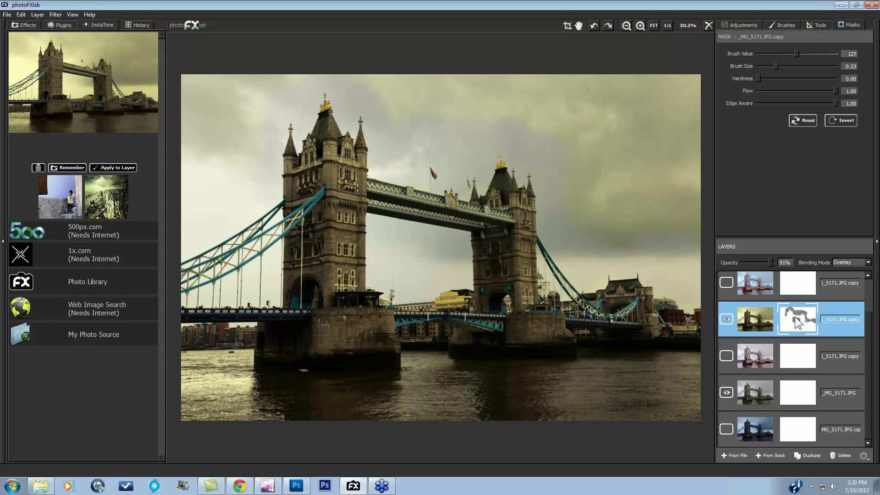
# Reset the mask to white, invert it to black, and set Brush Value to 172
pyautogui.click(804, 120)
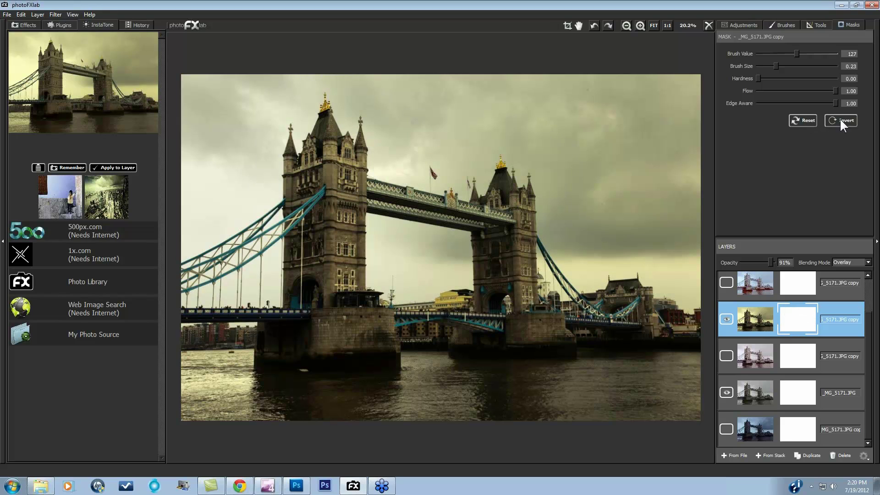
pyautogui.click(840, 118)
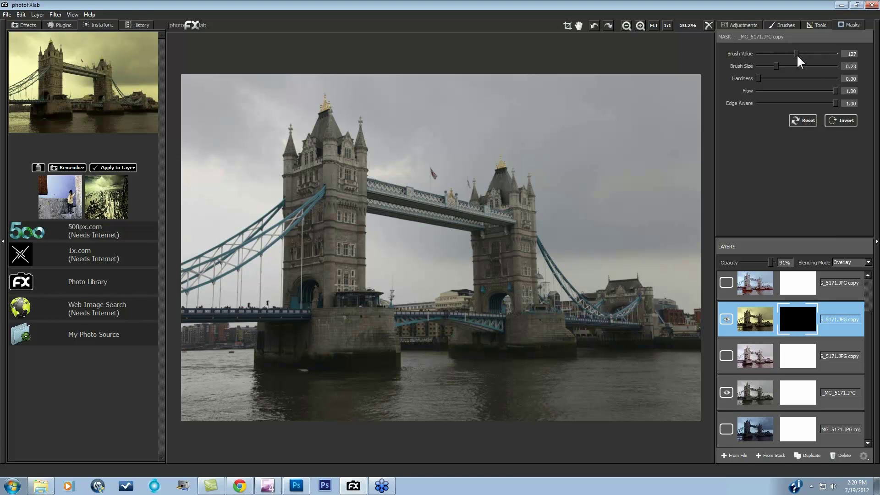
pyautogui.moveTo(796, 51); pyautogui.dragTo(787, 51)
pyautogui.moveTo(806, 52); pyautogui.dragTo(811, 52)
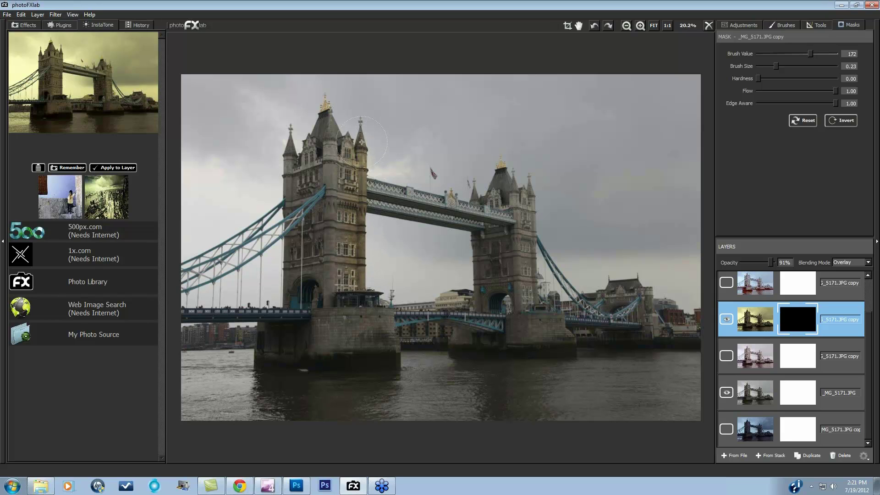
# Paint the overlay back onto the left and right bridge towers, then toggle the layer to compare
pyautogui.moveTo(362, 143)
pyautogui.mouseDown()
pyautogui.moveTo(337, 146)
pyautogui.moveTo(327, 133)
pyautogui.moveTo(320, 140)
pyautogui.moveTo(323, 126)
pyautogui.mouseUp()
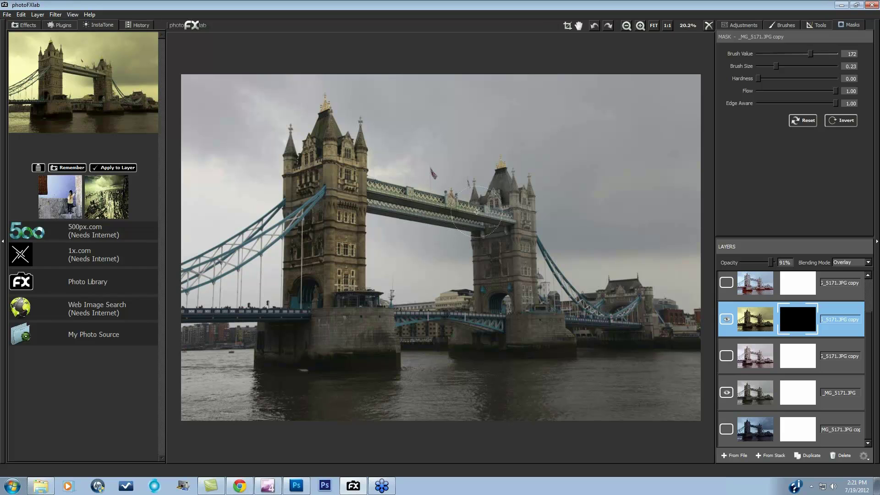
pyautogui.moveTo(476, 212); pyautogui.dragTo(504, 220)
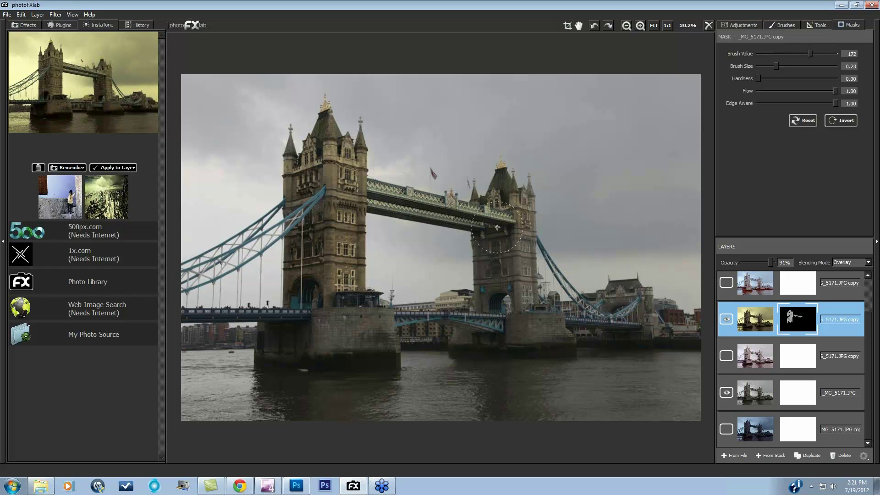
pyautogui.moveTo(498, 227)
pyautogui.mouseDown()
pyautogui.moveTo(514, 220)
pyautogui.moveTo(509, 193)
pyautogui.moveTo(528, 197)
pyautogui.moveTo(520, 289)
pyautogui.moveTo(509, 289)
pyautogui.moveTo(491, 247)
pyautogui.moveTo(476, 289)
pyautogui.moveTo(488, 284)
pyautogui.moveTo(504, 238)
pyautogui.moveTo(511, 272)
pyautogui.moveTo(502, 249)
pyautogui.mouseUp()
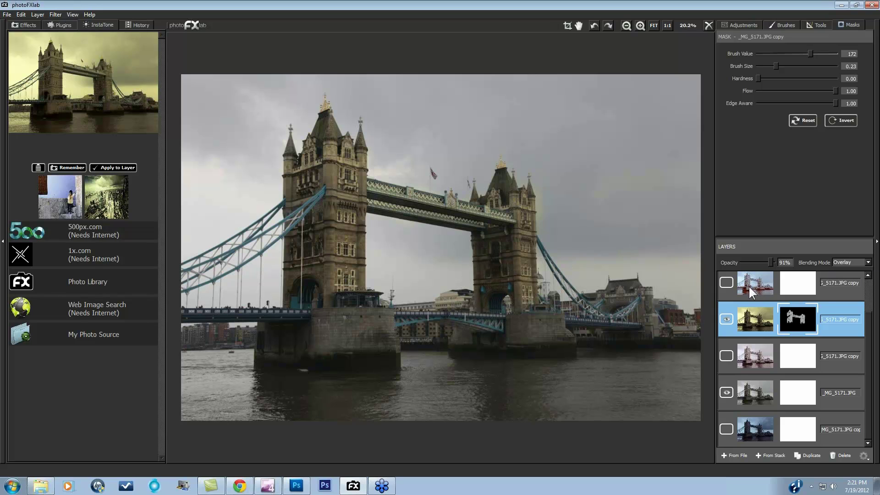
pyautogui.click(727, 317)
pyautogui.click(727, 317)
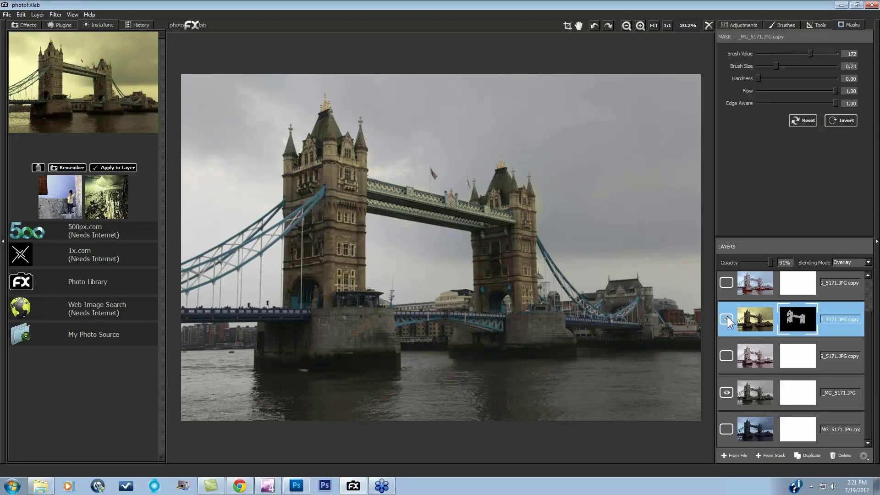